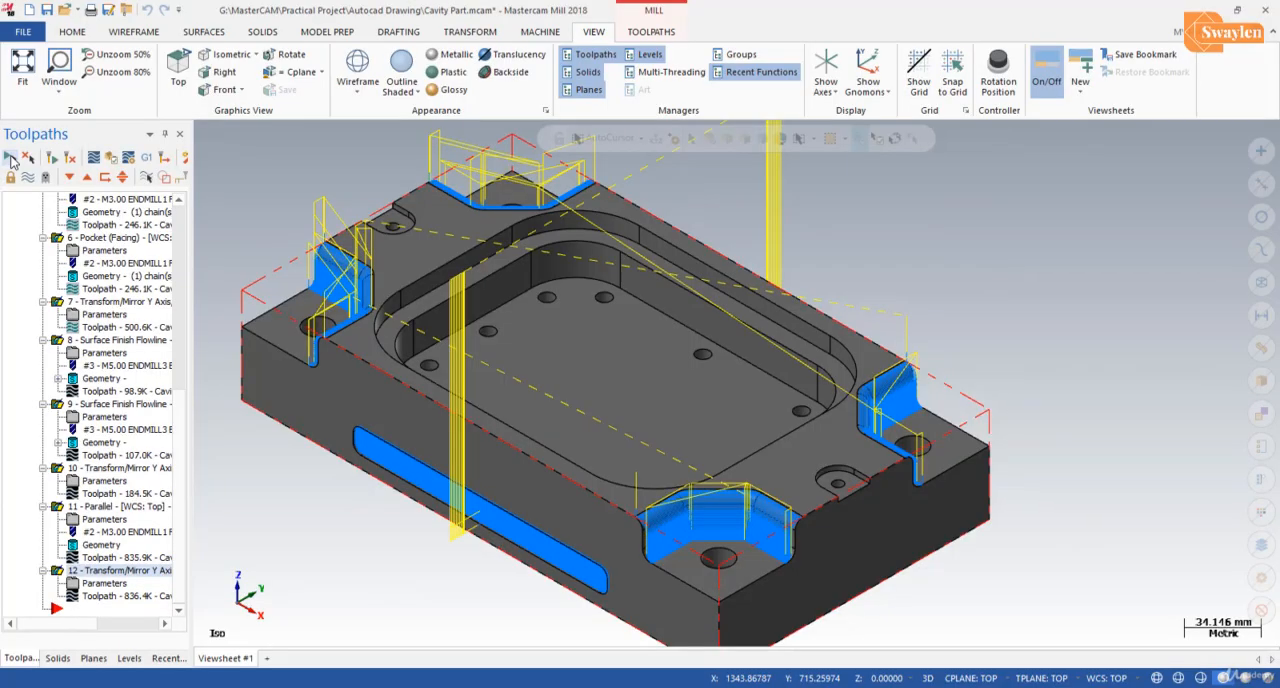
Step: Select all machining operations and hide their toolpaths in the graphics view
{"action": "left_click", "coordinate": [10, 158]}
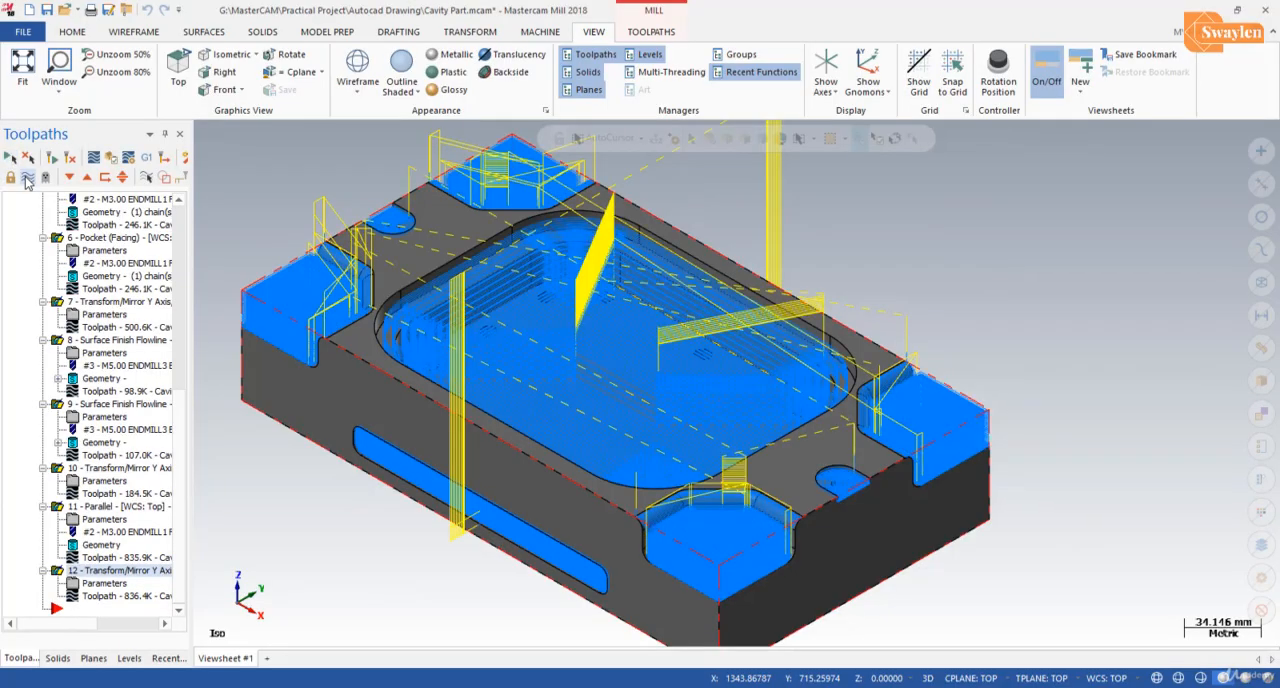
{"action": "left_click", "coordinate": [27, 178]}
{"action": "scroll", "coordinate": [318, 160], "scroll_direction": "up", "scroll_amount": 1}
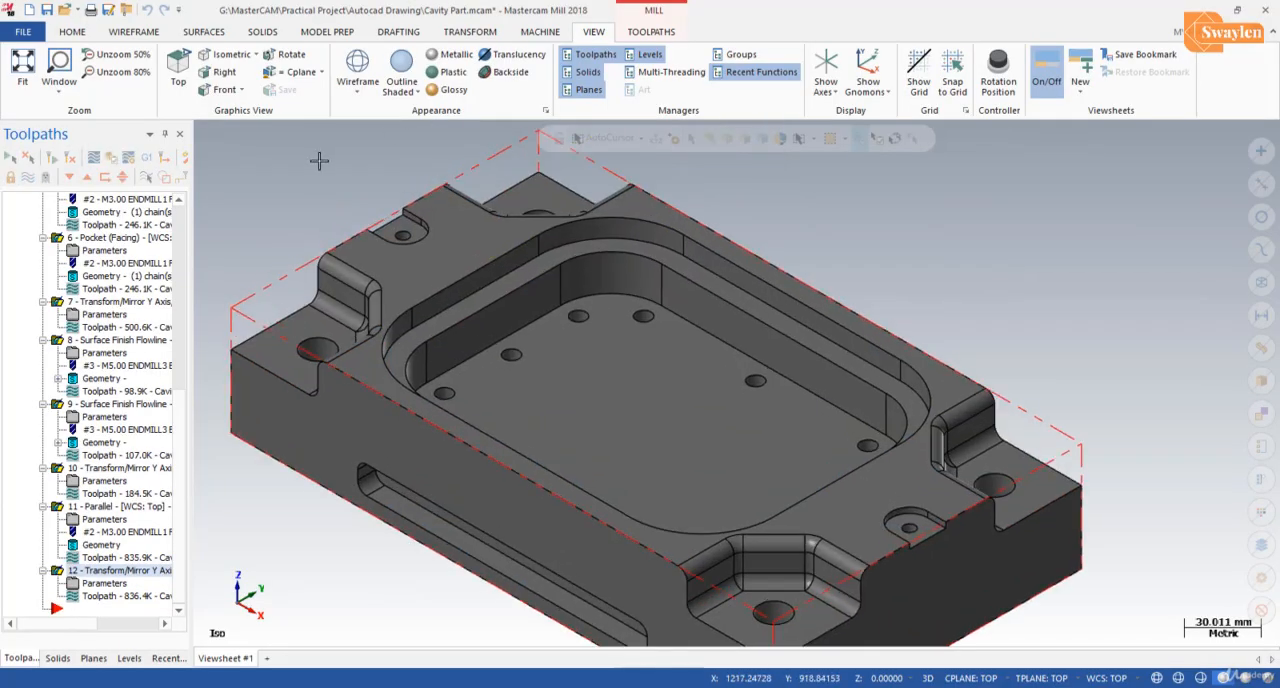
{"action": "scroll", "coordinate": [318, 160], "scroll_direction": "up", "scroll_amount": 1}
Step: Start a 2D Drill toolpath and accept the centres of the two small holes in the opposite edge recesses as drill points
{"action": "left_click", "coordinate": [655, 33]}
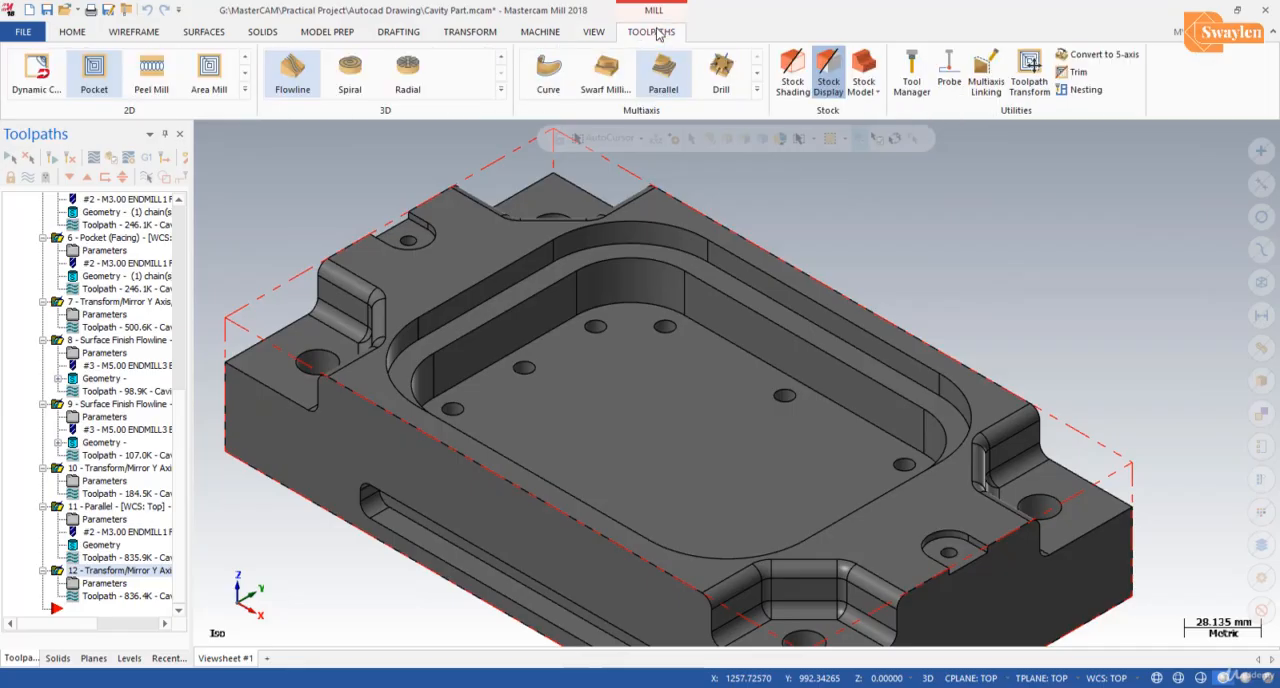
{"action": "left_click", "coordinate": [245, 89]}
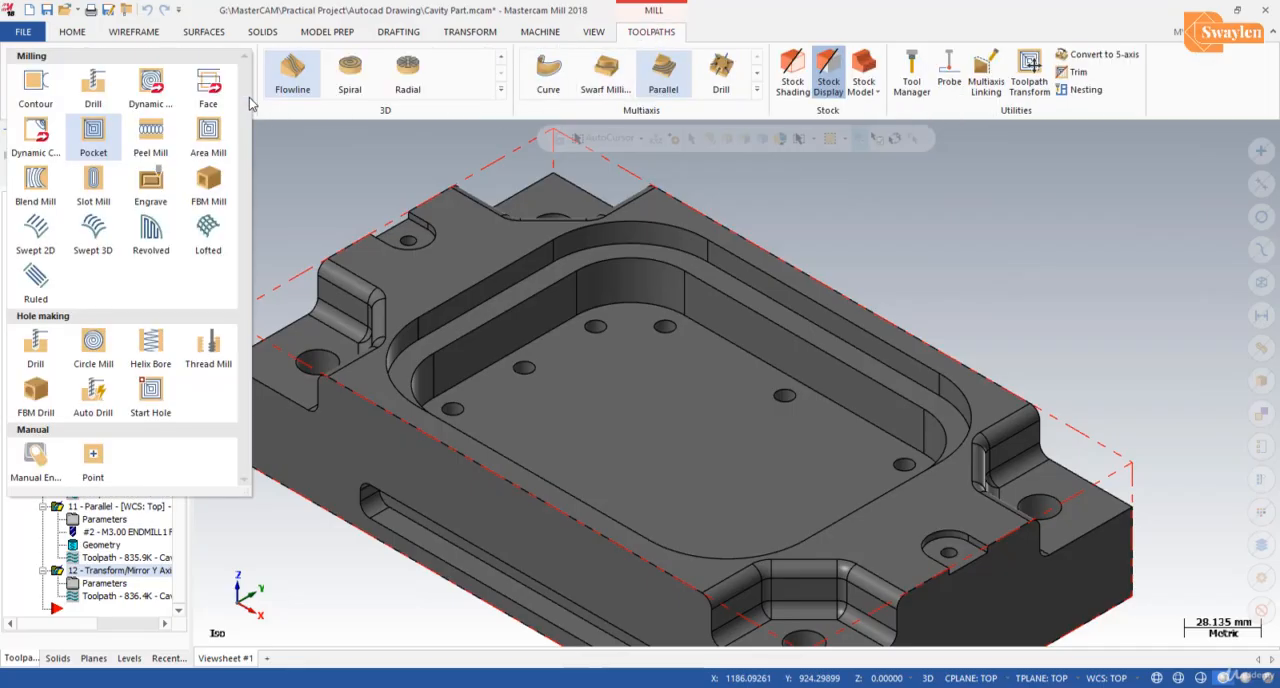
{"action": "left_click", "coordinate": [37, 350]}
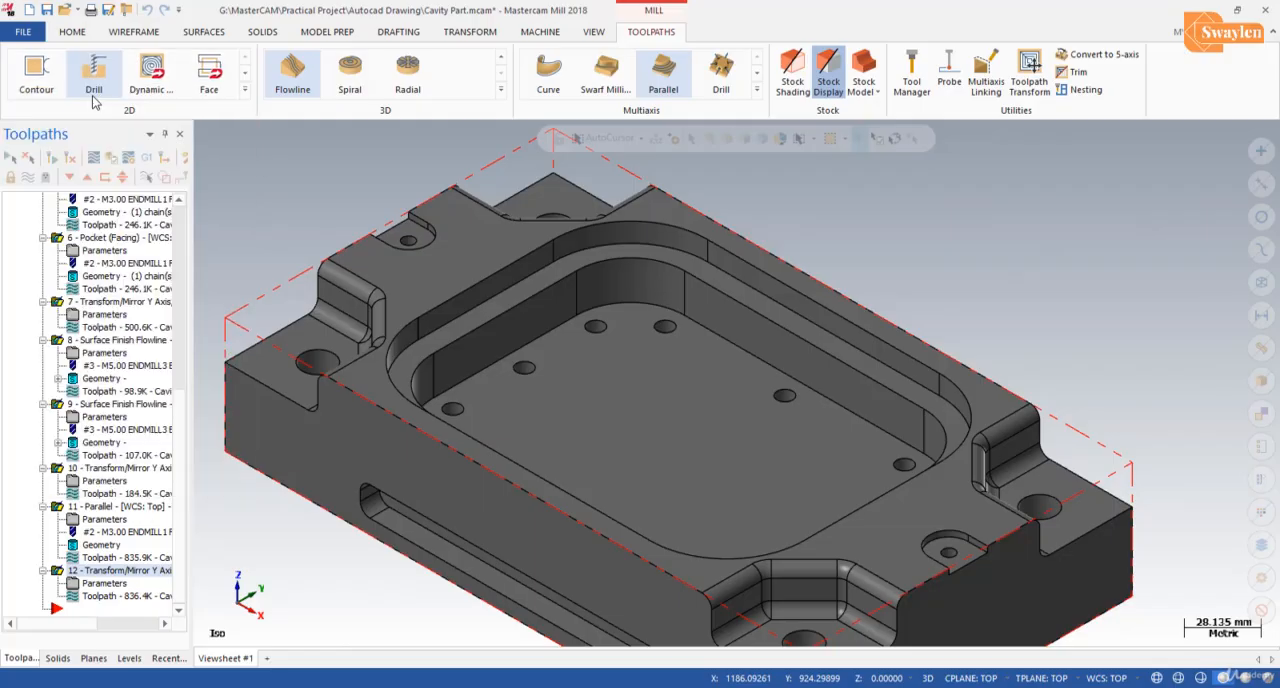
{"action": "scroll", "coordinate": [414, 214], "scroll_direction": "up", "scroll_amount": 5}
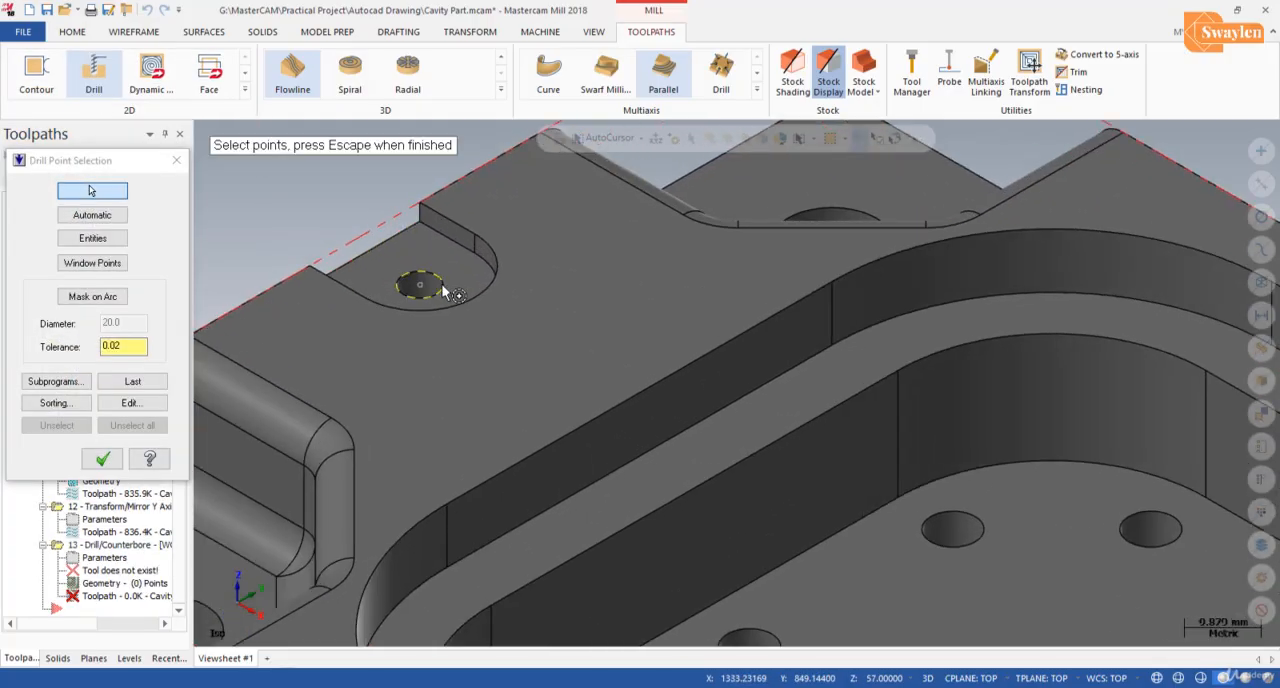
{"action": "left_click", "coordinate": [444, 290]}
{"action": "scroll", "coordinate": [265, 245], "scroll_direction": "down", "scroll_amount": 6}
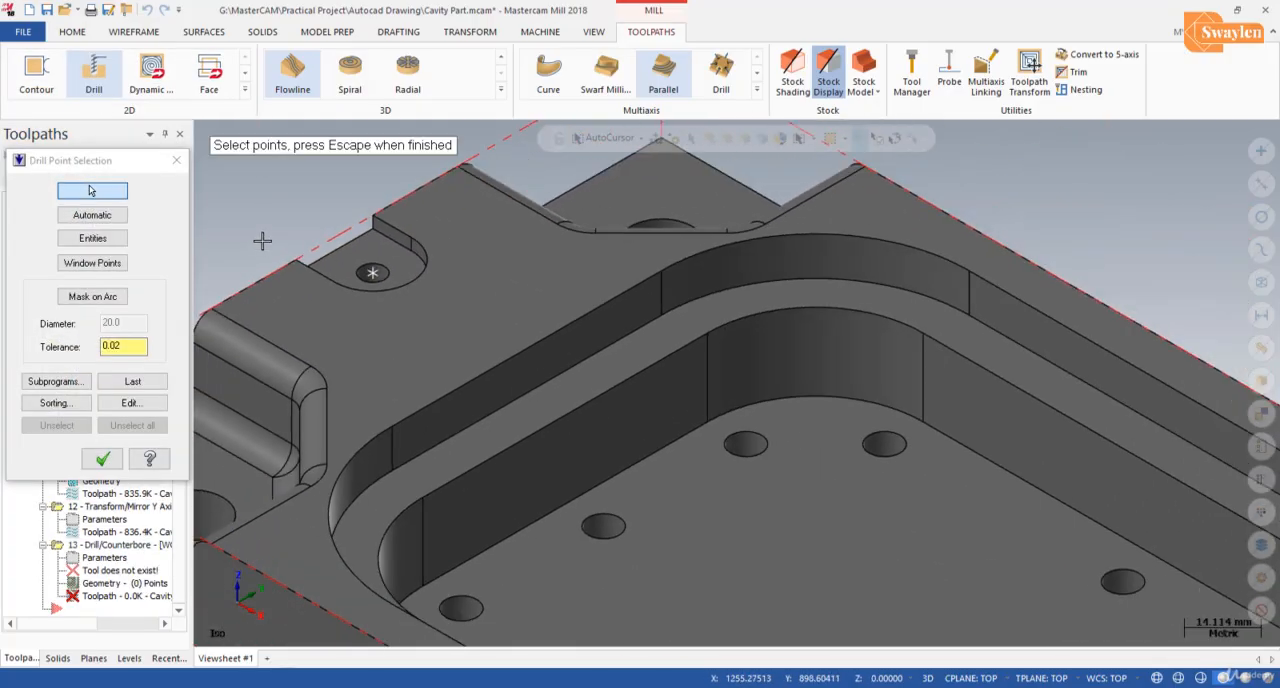
{"action": "scroll", "coordinate": [805, 520], "scroll_direction": "up", "scroll_amount": 6}
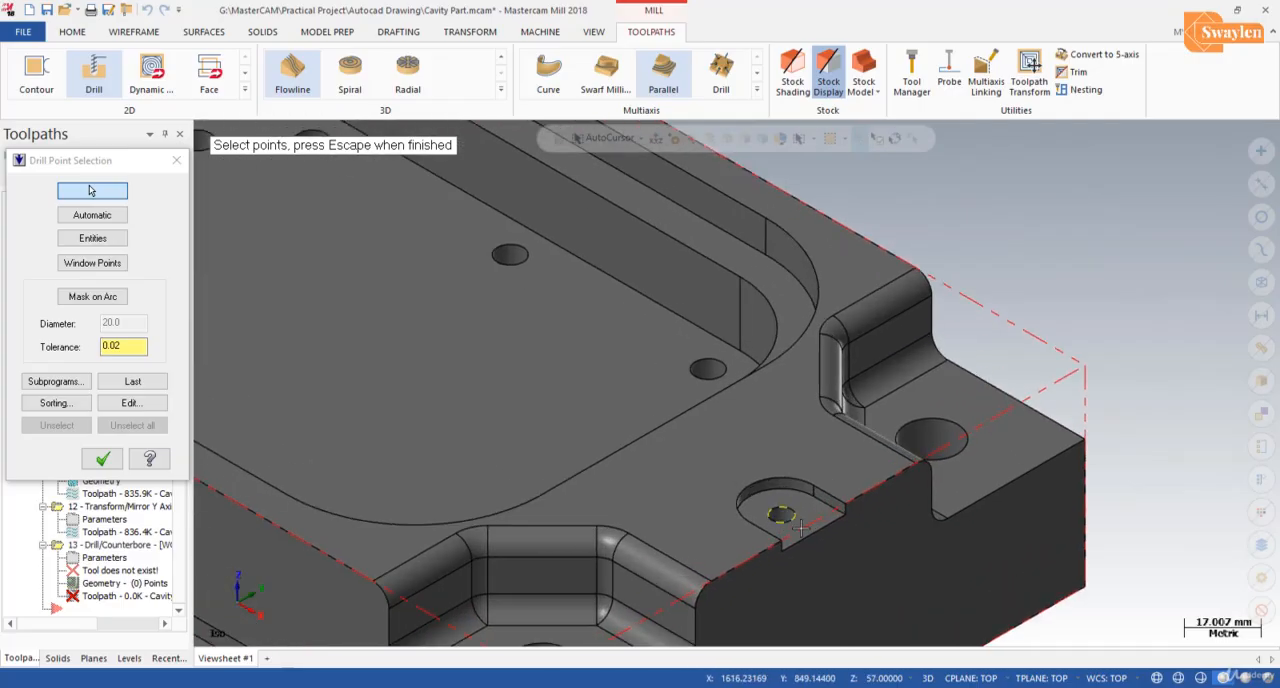
{"action": "left_click", "coordinate": [785, 508]}
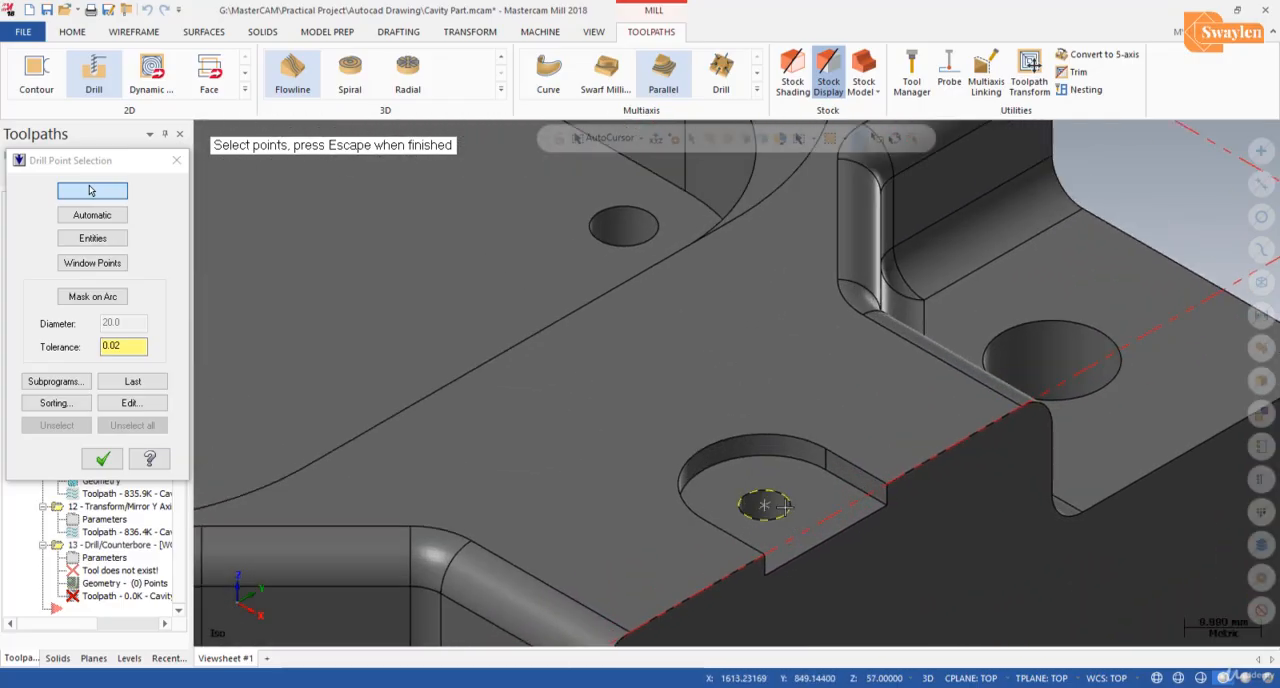
{"action": "left_click", "coordinate": [102, 458]}
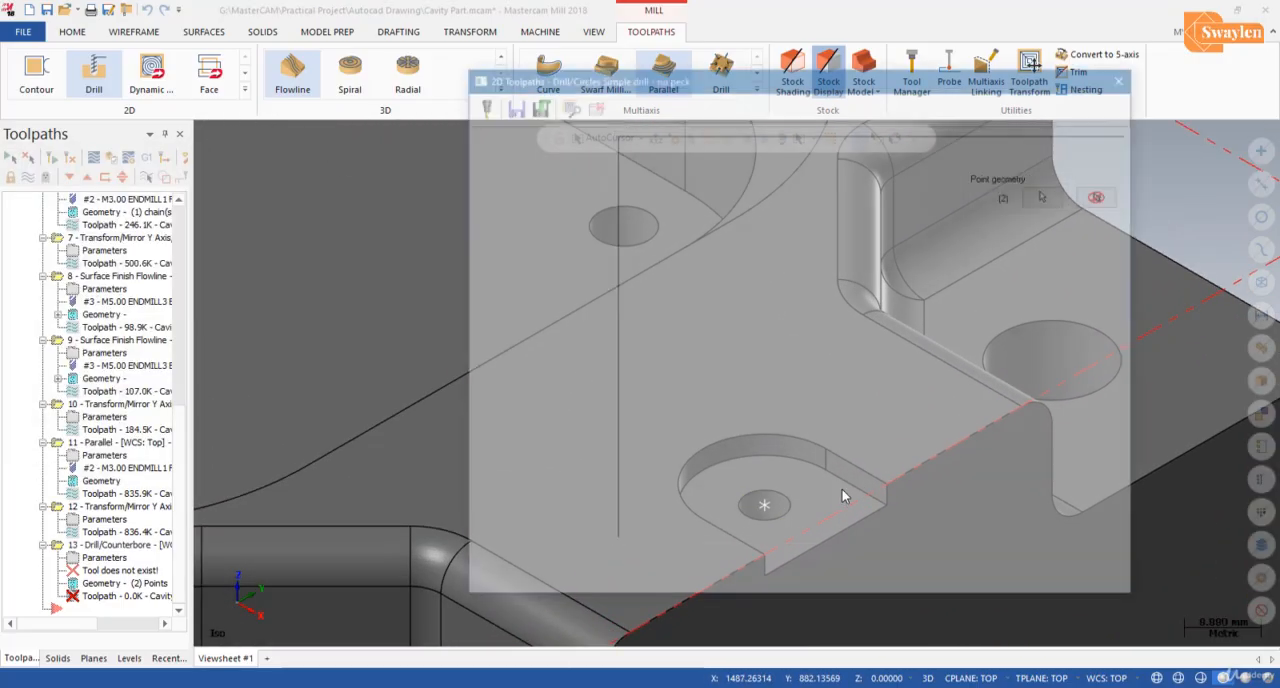
Step: Create a new drill tool for the operation using the standard 6 mm size
{"action": "left_click", "coordinate": [516, 151]}
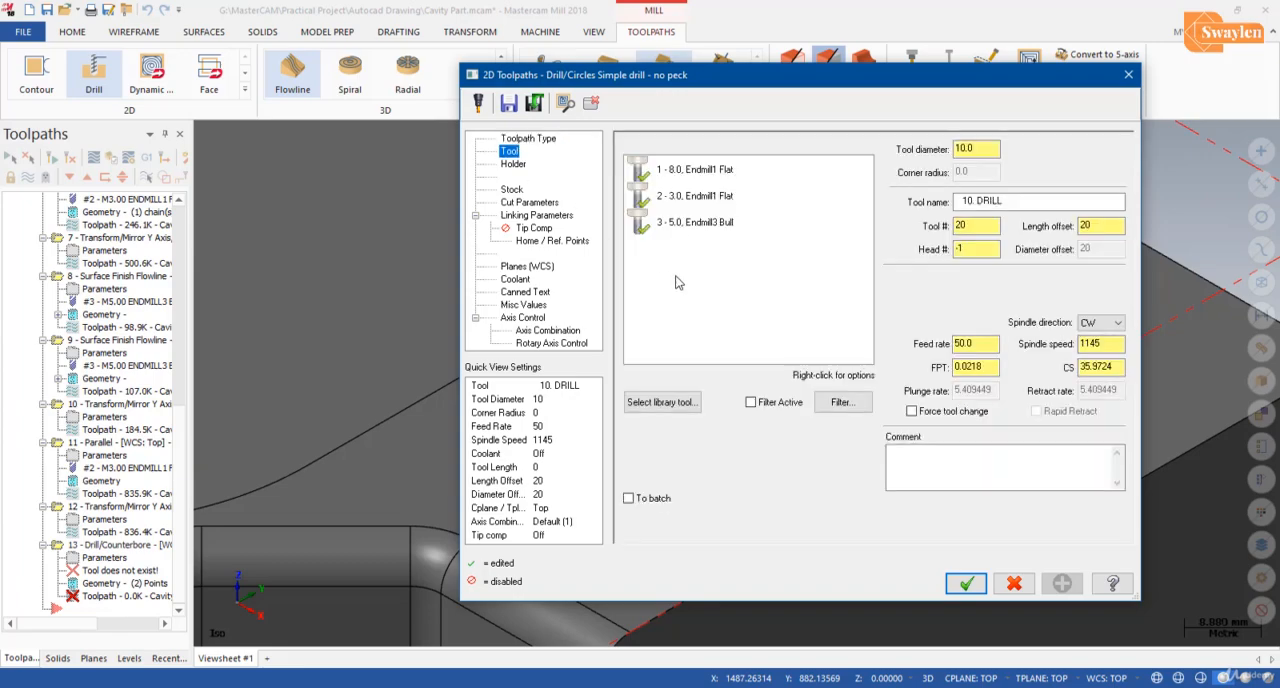
{"action": "right_click", "coordinate": [716, 282]}
{"action": "left_click", "coordinate": [757, 309]}
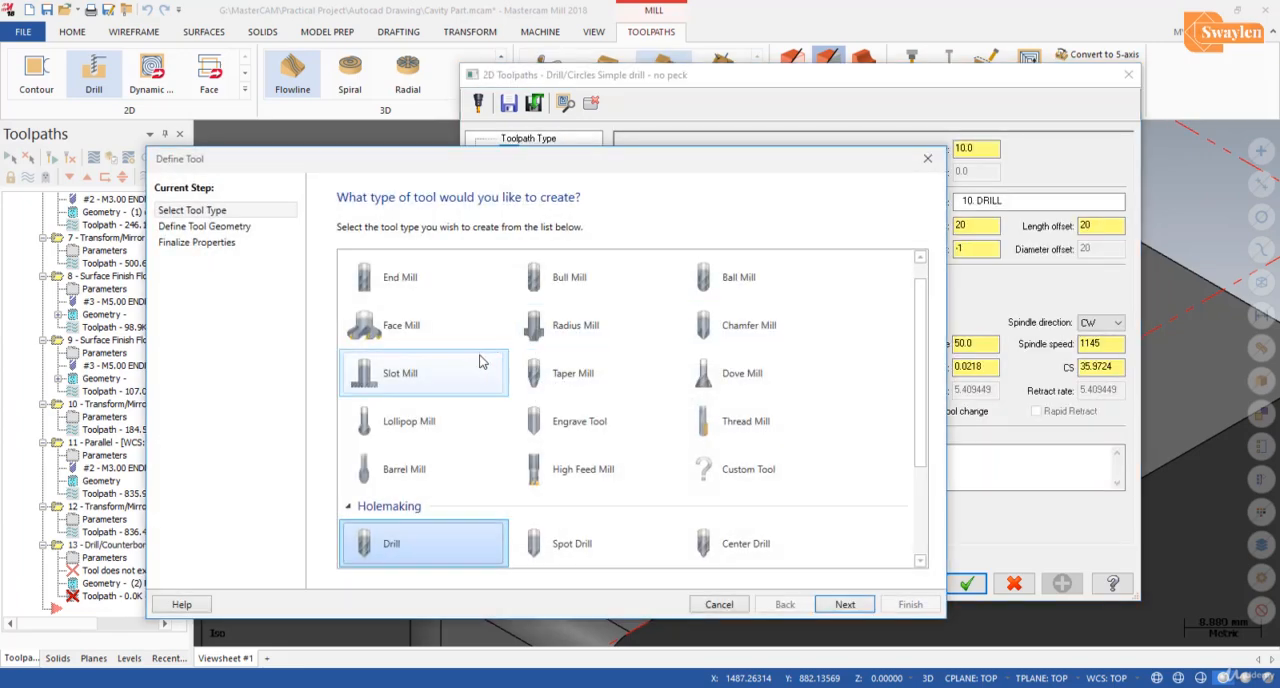
{"action": "left_click", "coordinate": [850, 604]}
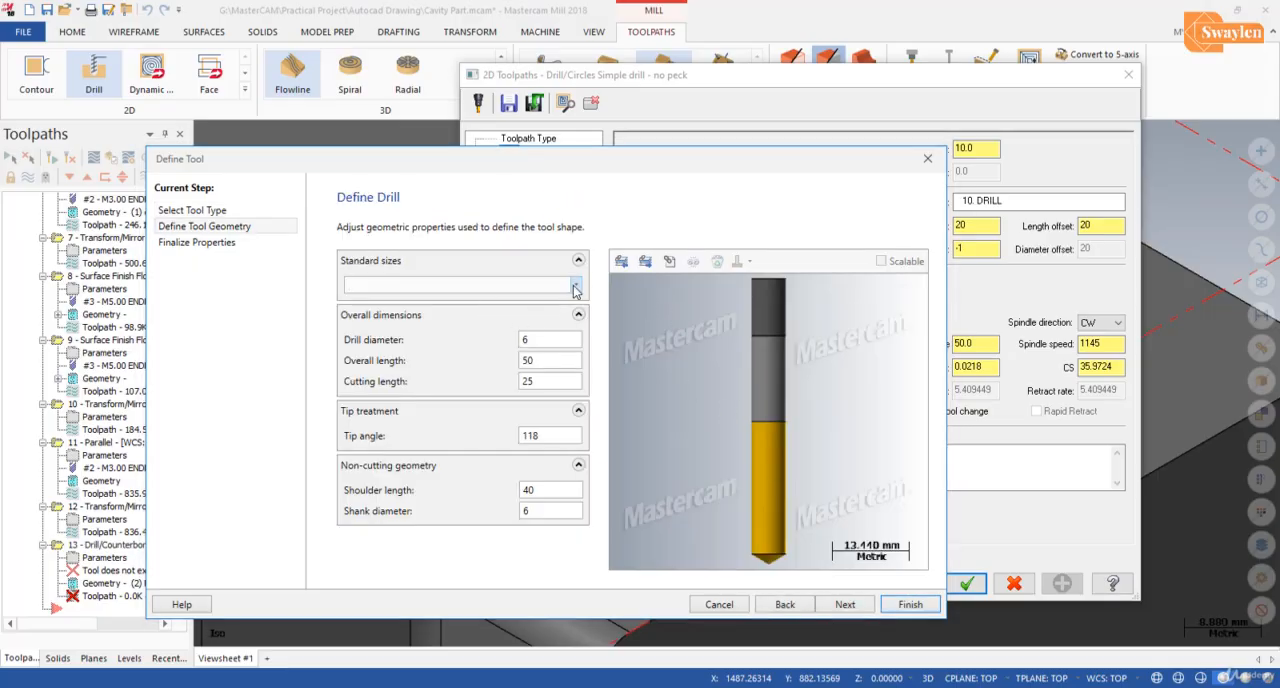
{"action": "left_click", "coordinate": [575, 287]}
{"action": "scroll", "coordinate": [400, 445], "scroll_direction": "down", "scroll_amount": 2}
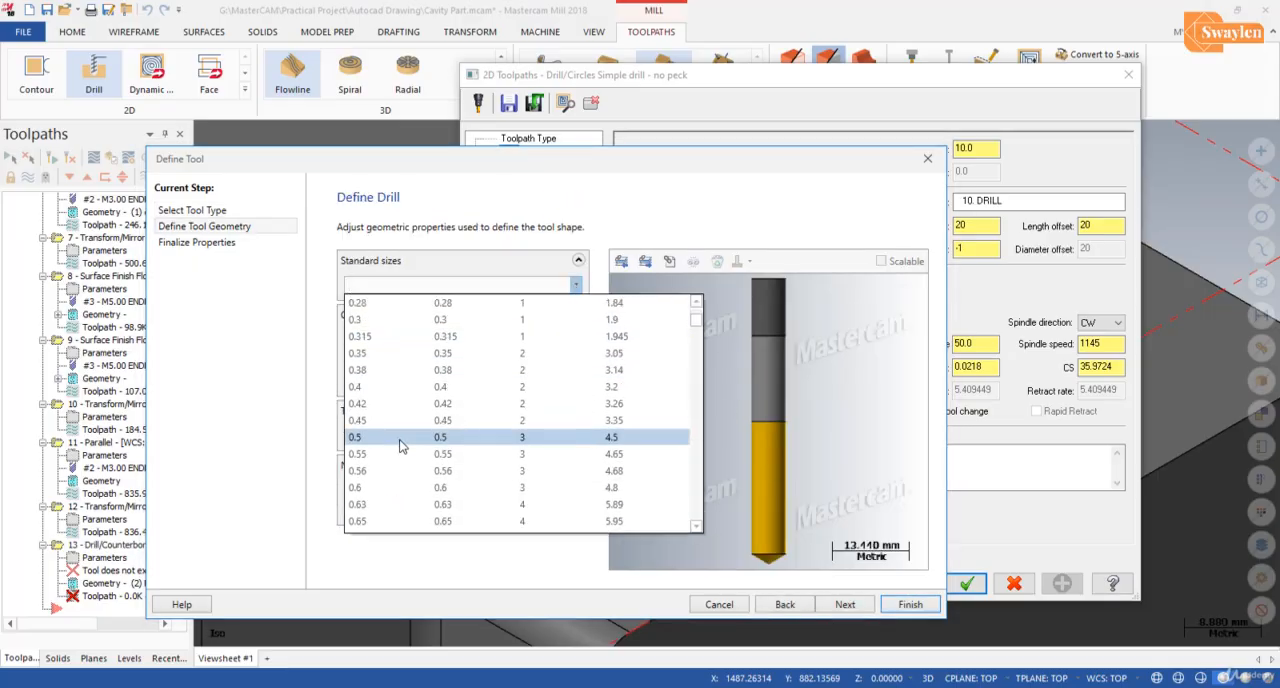
{"action": "scroll", "coordinate": [400, 445], "scroll_direction": "down", "scroll_amount": 10}
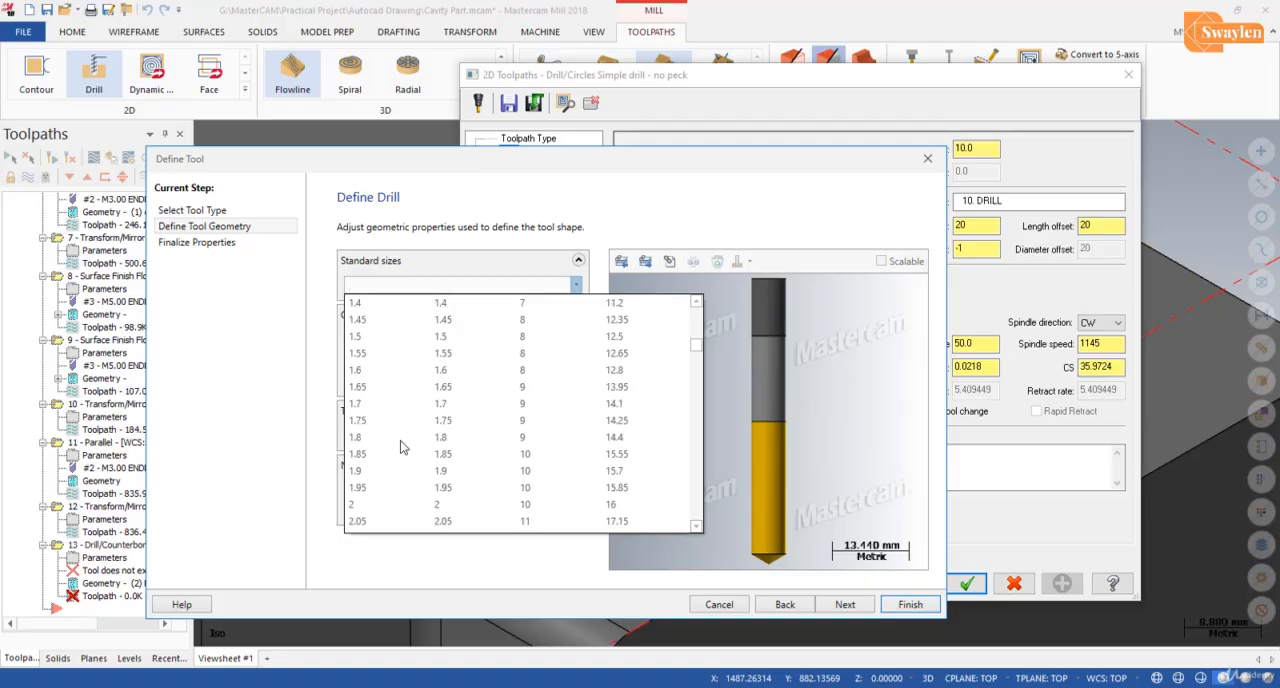
{"action": "scroll", "coordinate": [403, 445], "scroll_direction": "down", "scroll_amount": 10}
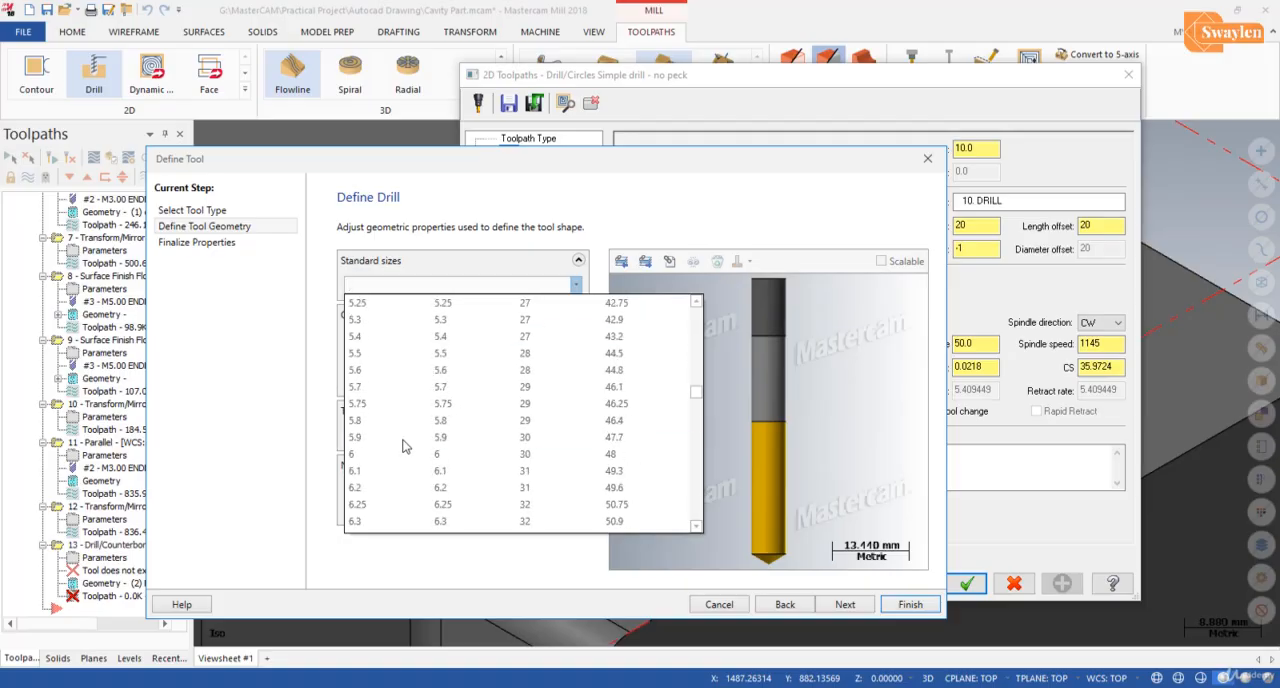
{"action": "left_click", "coordinate": [420, 486]}
{"action": "left_click", "coordinate": [845, 604]}
{"action": "left_click", "coordinate": [908, 604]}
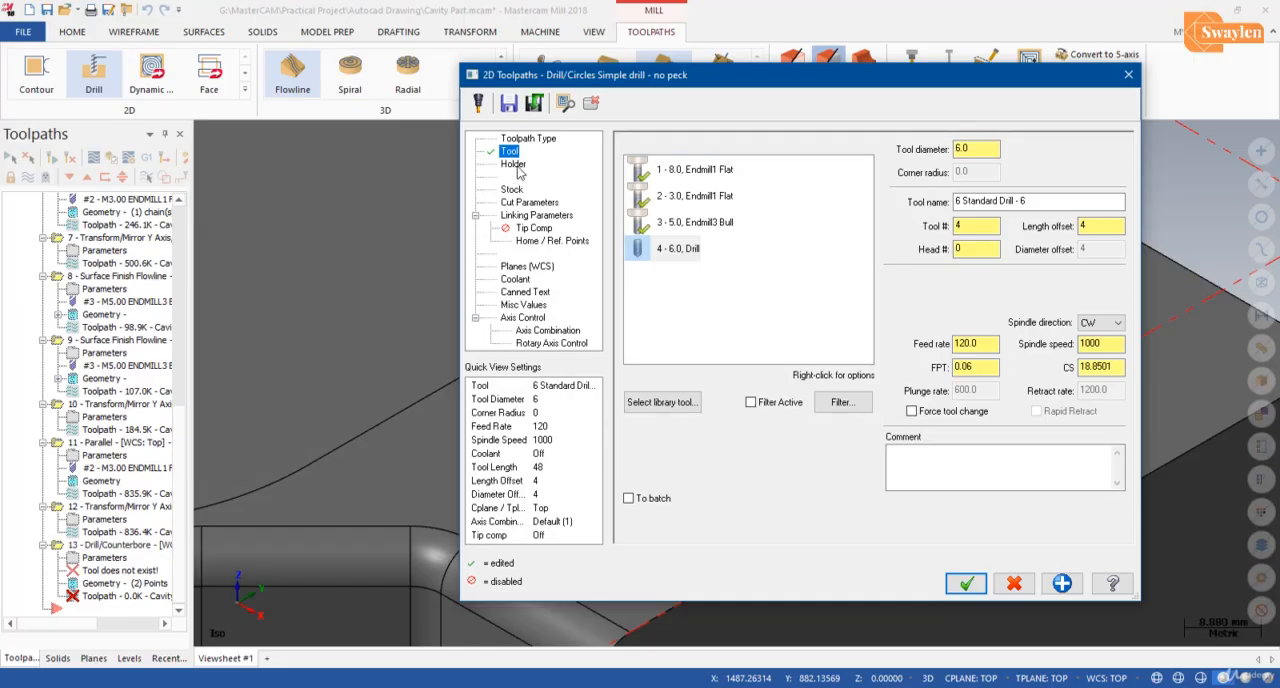
Step: Assign the B2C3-0016 holder to the 6 mm drill
{"action": "left_click", "coordinate": [512, 189]}
{"action": "left_click", "coordinate": [529, 203]}
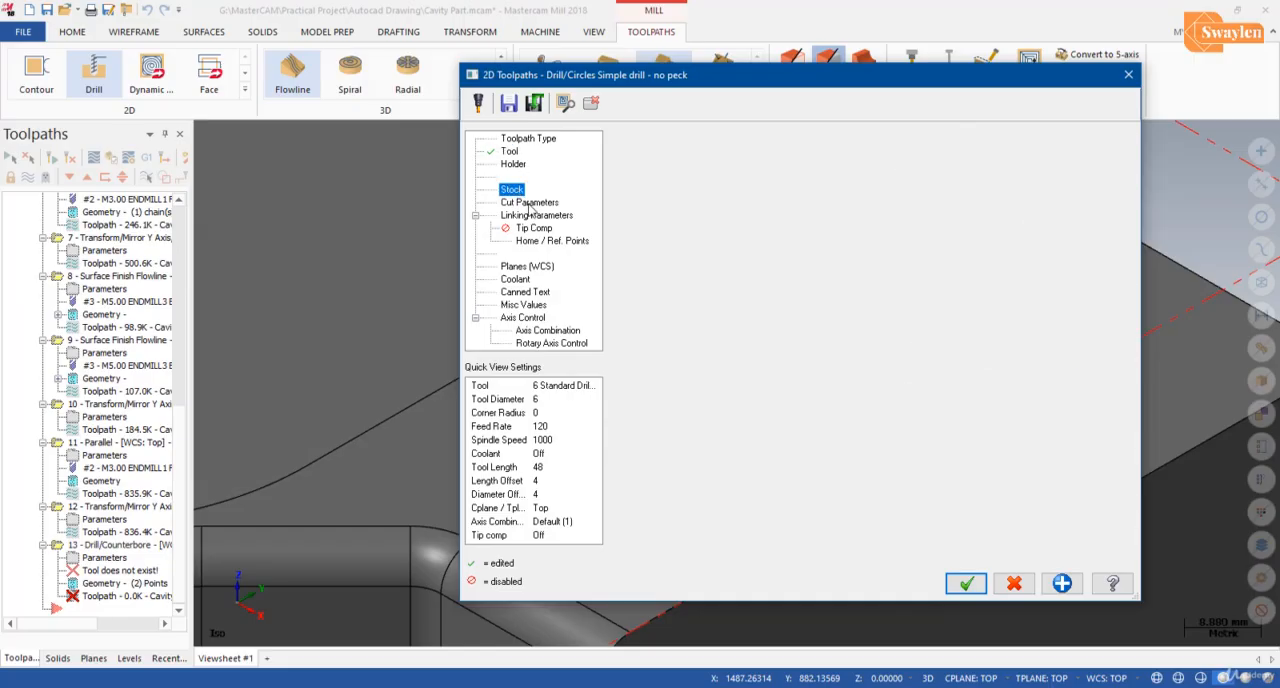
{"action": "left_click", "coordinate": [515, 165]}
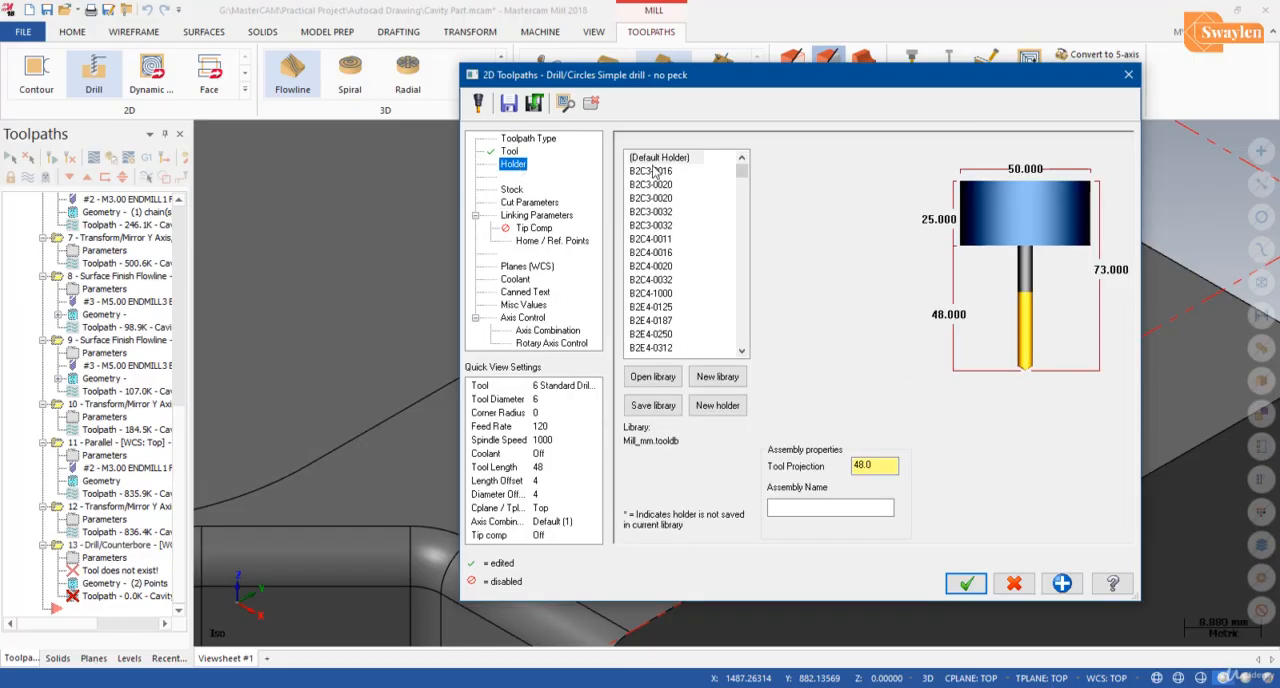
{"action": "left_click", "coordinate": [655, 172]}
Step: Pick the hole centre on the part's underside as the depth reference, and set the incremental drilling depth to -65
{"action": "left_click", "coordinate": [535, 204]}
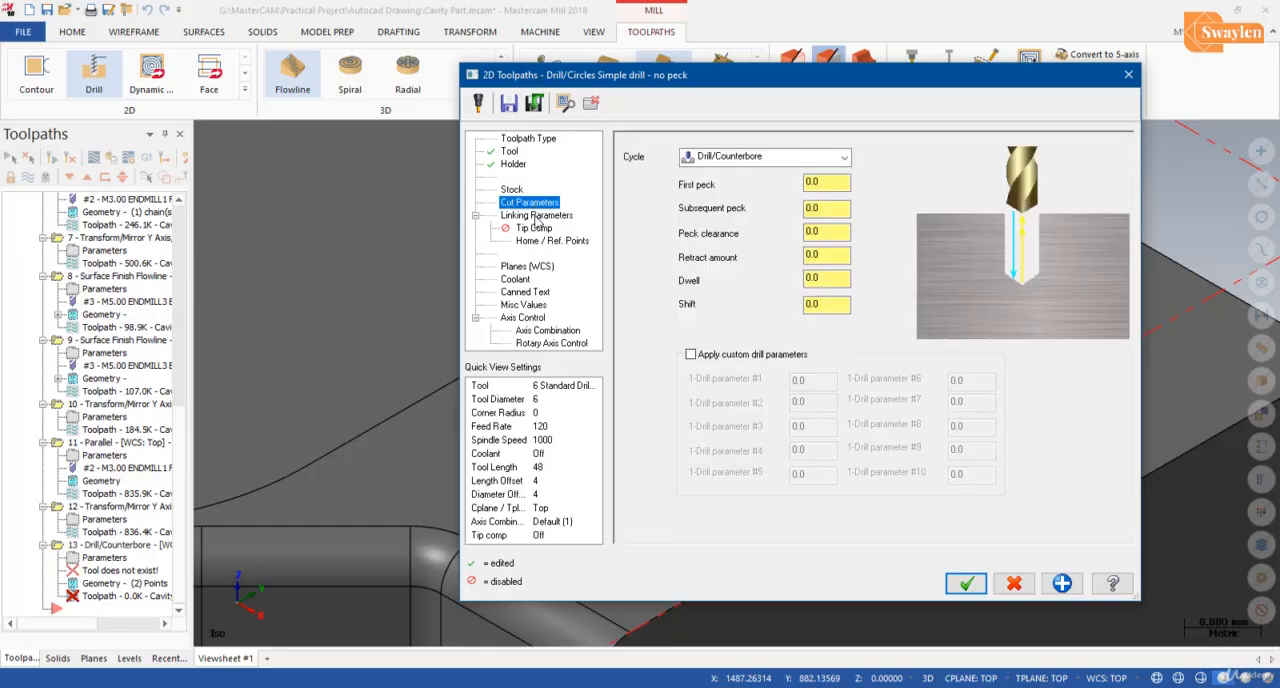
{"action": "left_click", "coordinate": [537, 216]}
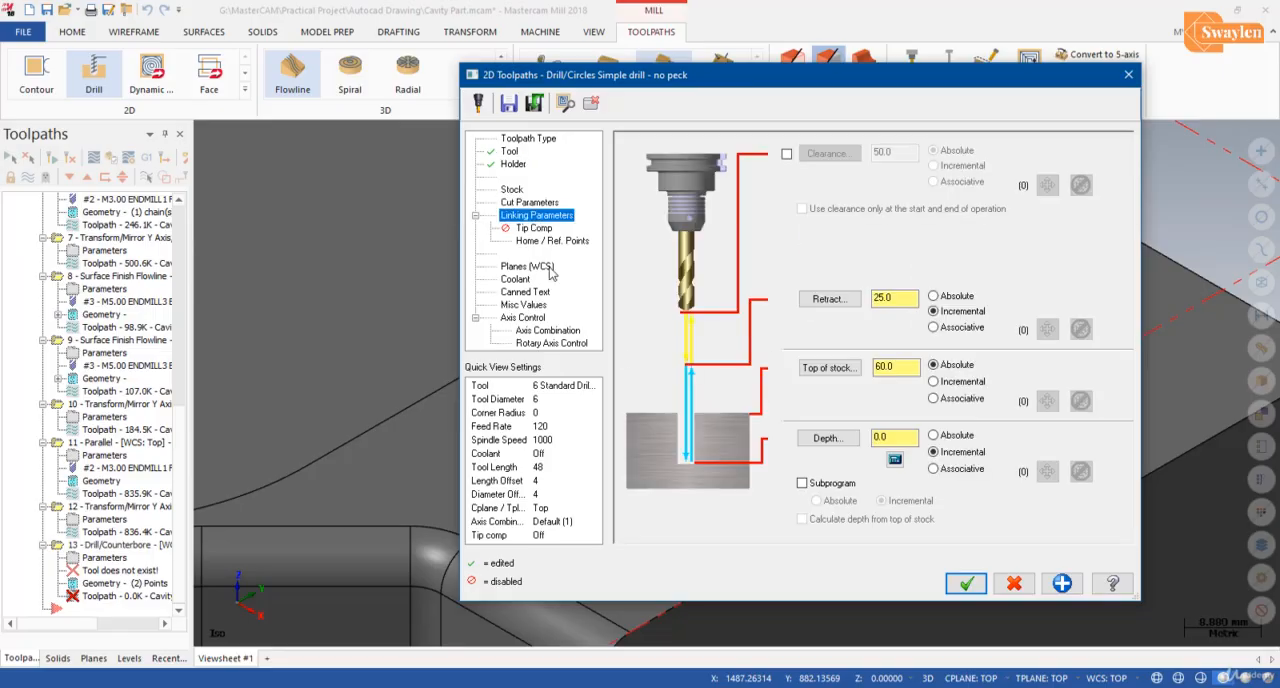
{"action": "left_click", "coordinate": [838, 442]}
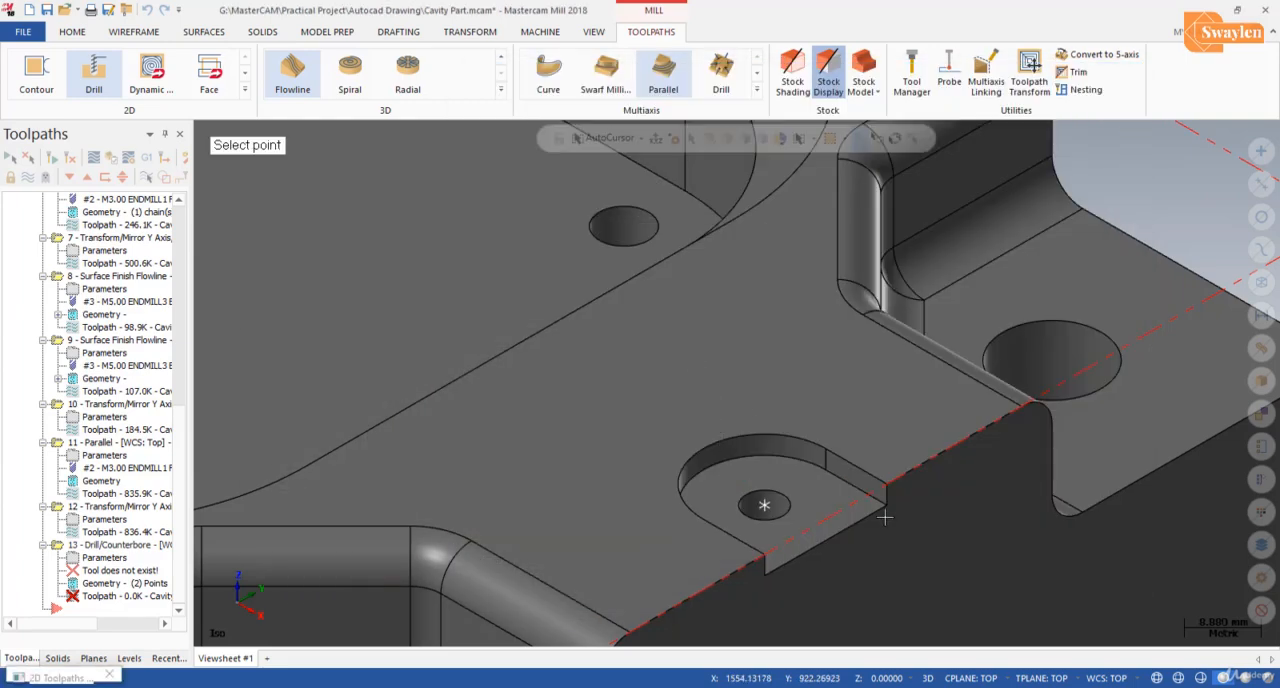
{"action": "middle_click_drag", "start_coordinate": [884, 517], "coordinate": [857, 360]}
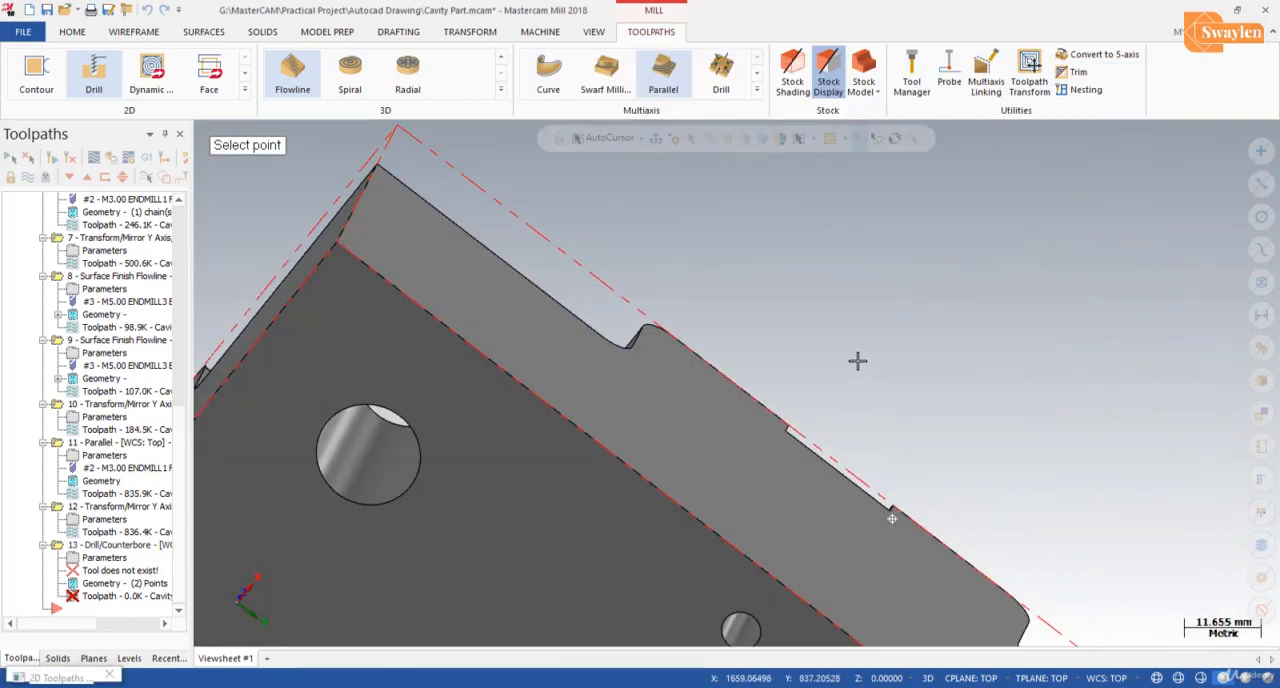
{"action": "left_click", "coordinate": [756, 643]}
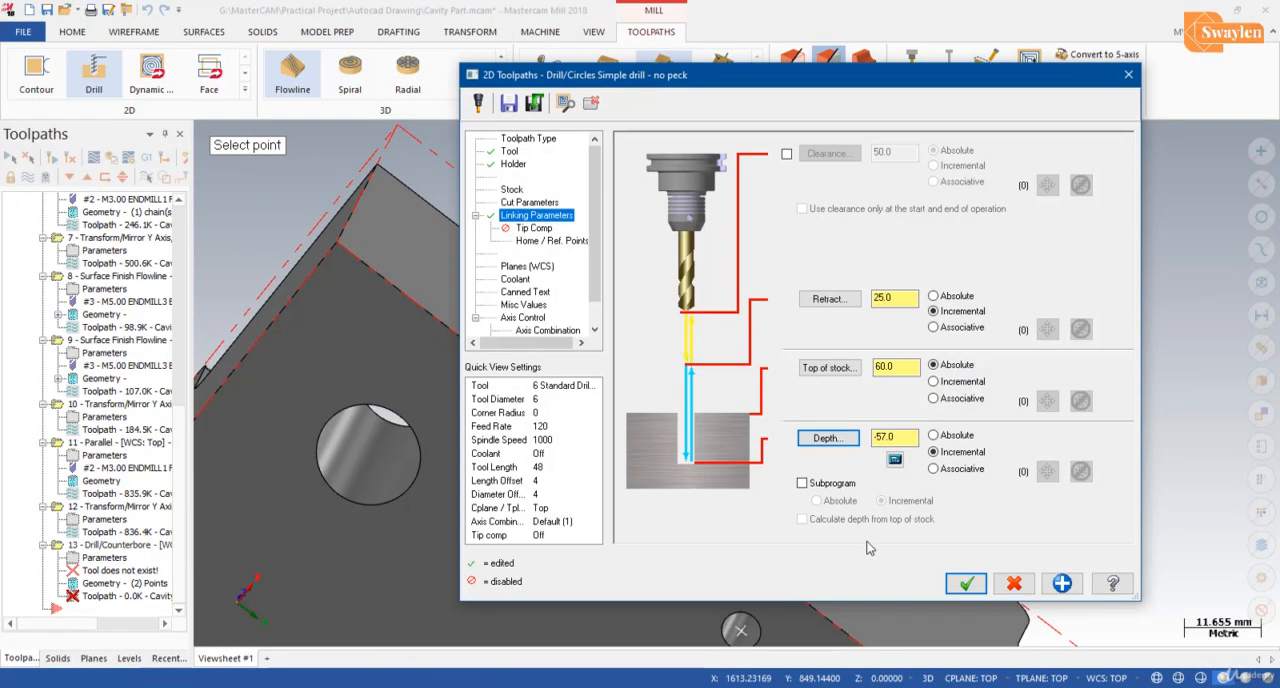
{"action": "left_click_drag", "start_coordinate": [887, 438], "coordinate": [881, 439]}
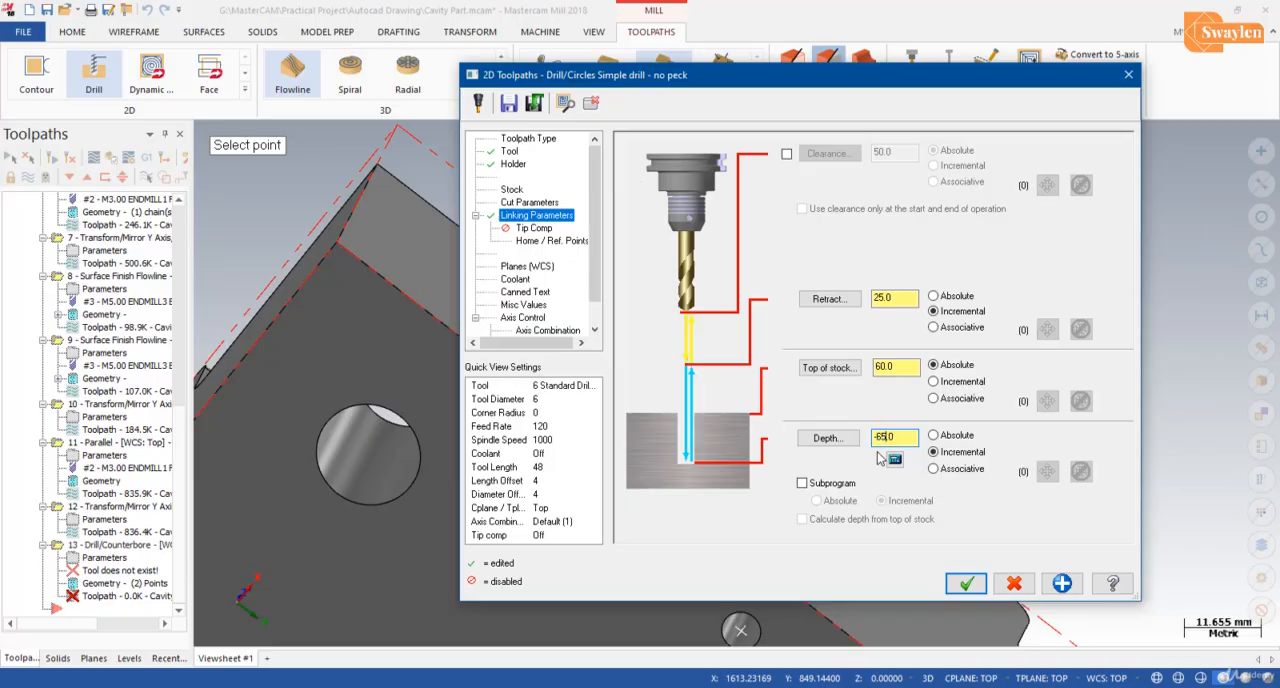
Step: Set the absolute top of stock to 60 by picking the upper corner beside the recess, and generate the drill toolpath
{"action": "left_click", "coordinate": [826, 369]}
{"action": "scroll", "coordinate": [704, 369], "scroll_direction": "up", "scroll_amount": 5}
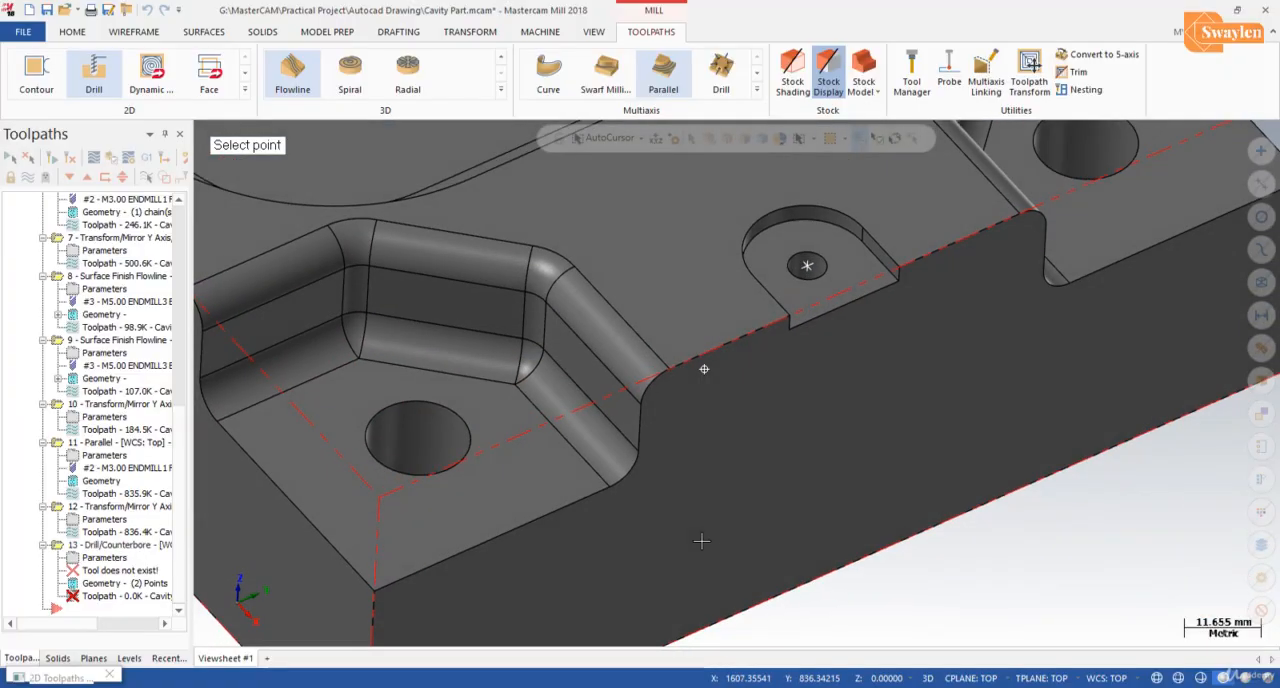
{"action": "left_click", "coordinate": [899, 272]}
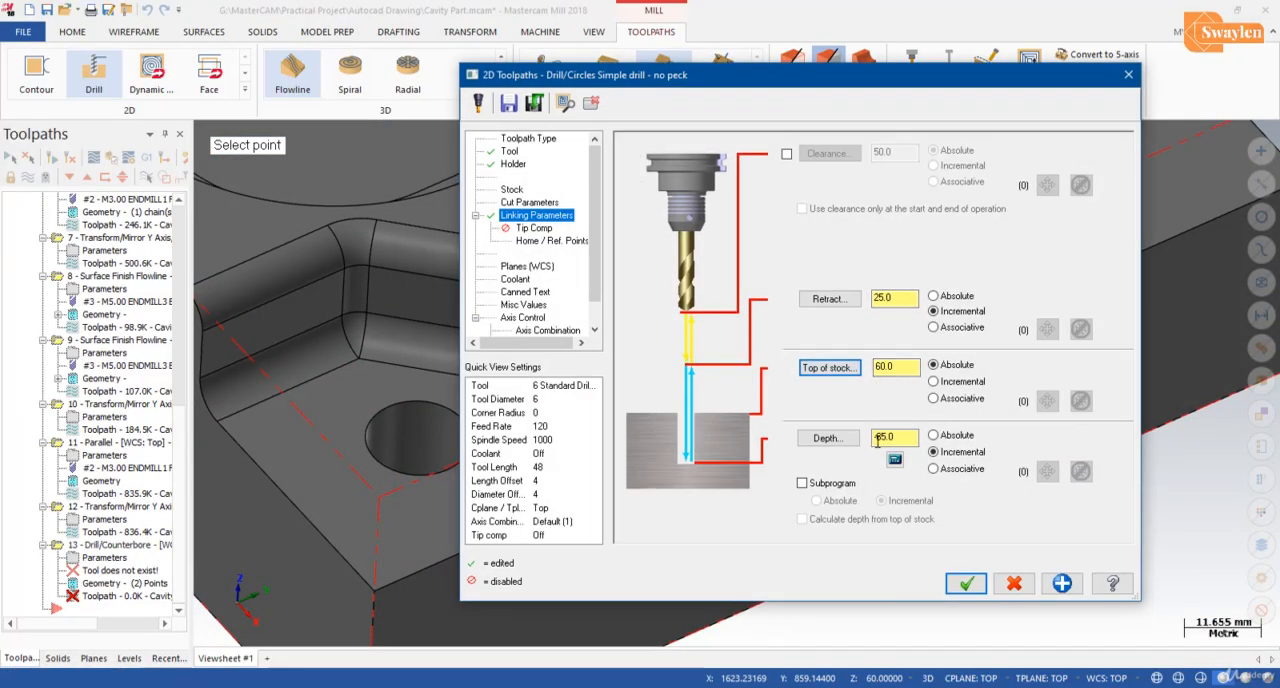
{"action": "left_click", "coordinate": [965, 583]}
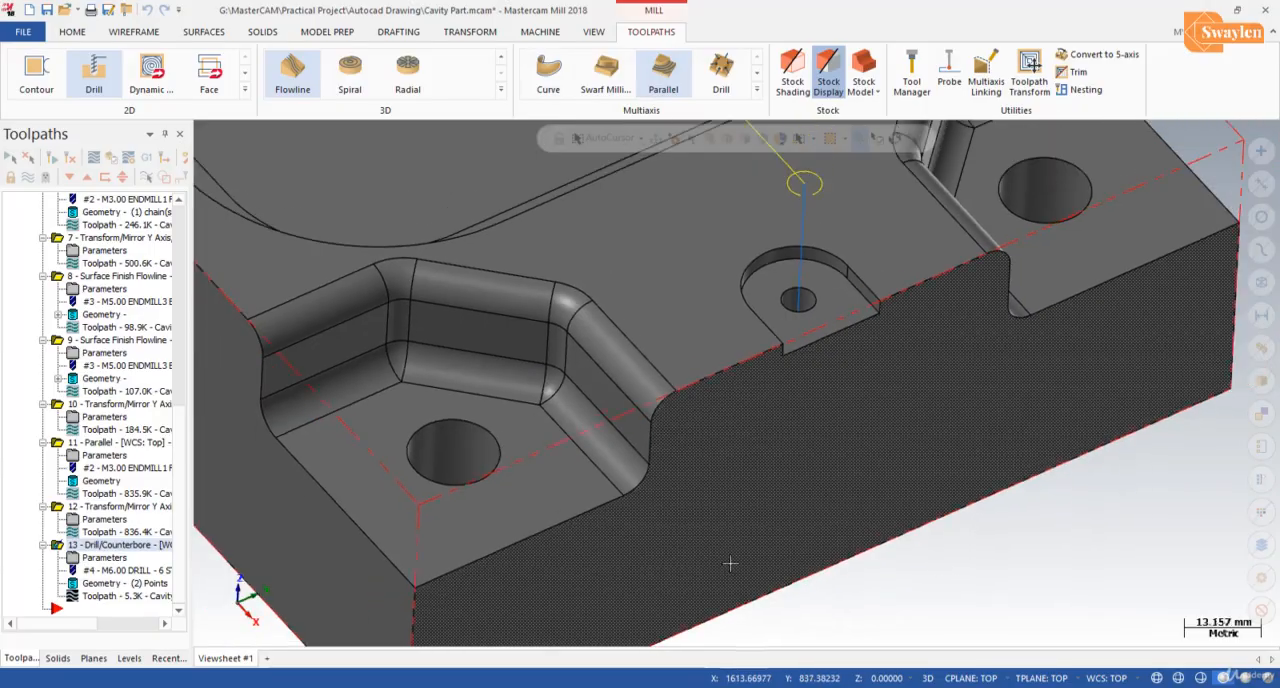
Step: Start a second Drill toolpath and accept the centres of the four large corner holes as drill points
{"action": "scroll", "coordinate": [730, 565], "scroll_direction": "down", "scroll_amount": 6}
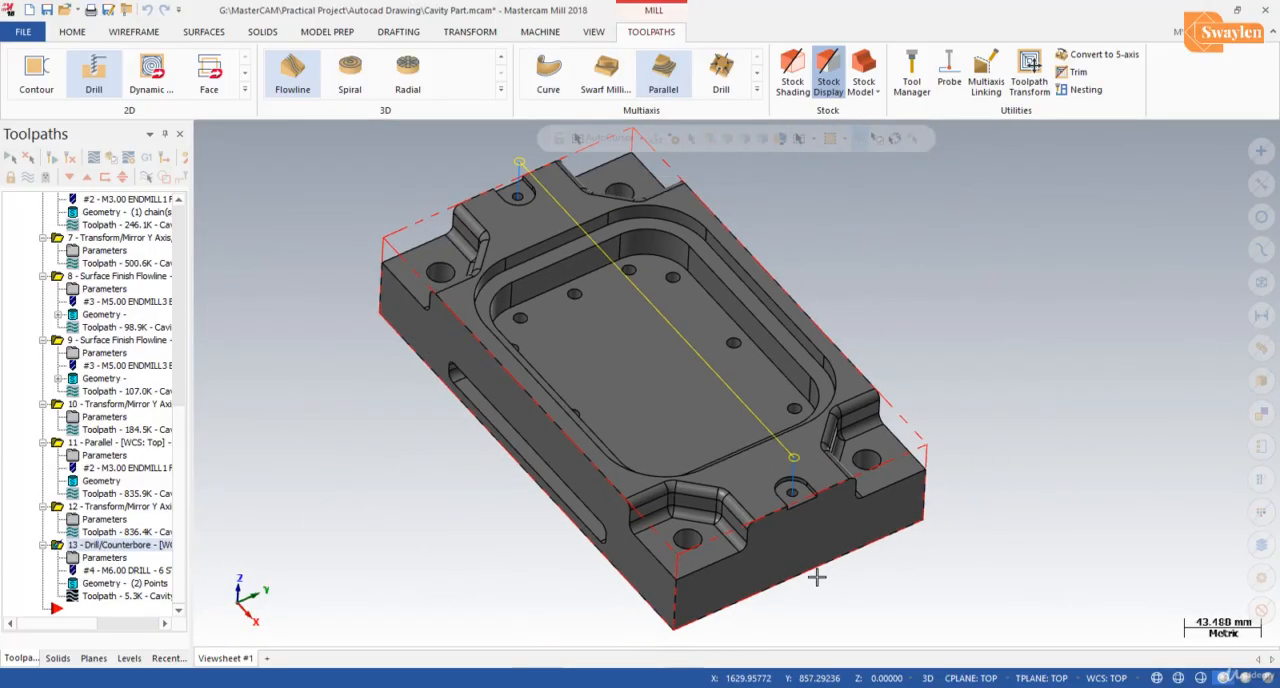
{"action": "middle_click_drag", "start_coordinate": [817, 577], "coordinate": [520, 470]}
{"action": "scroll", "coordinate": [705, 487], "scroll_direction": "up", "scroll_amount": 2}
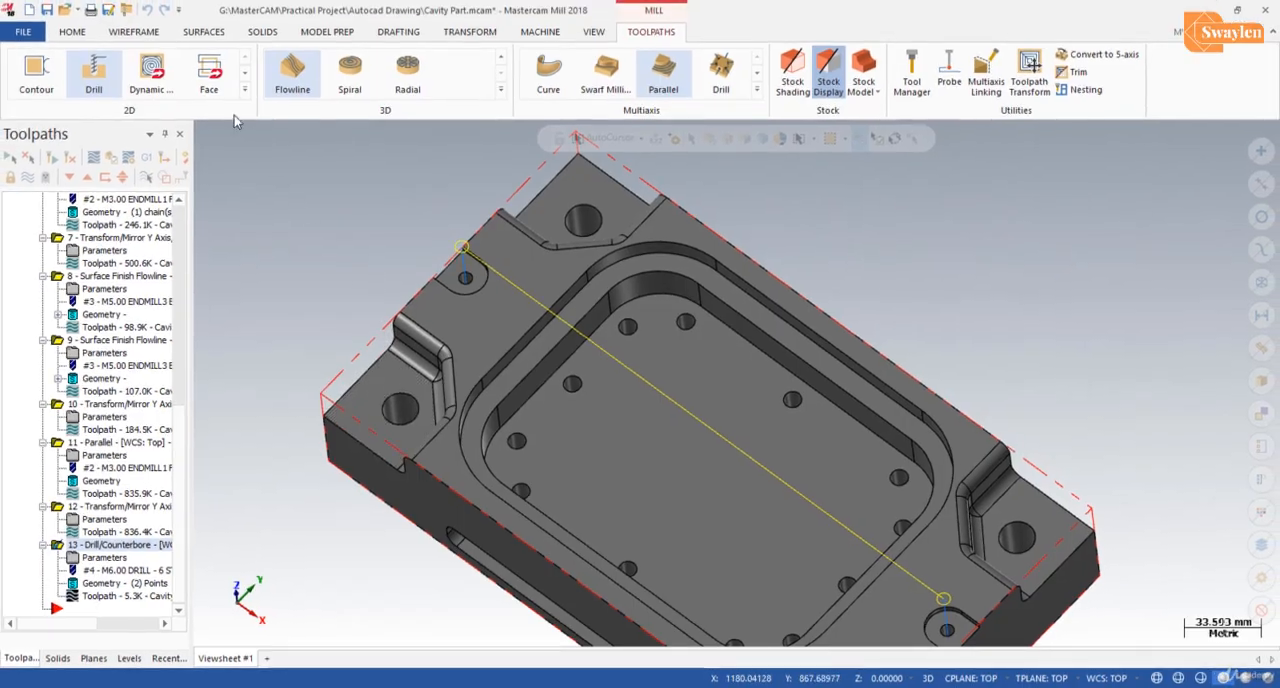
{"action": "left_click", "coordinate": [96, 68]}
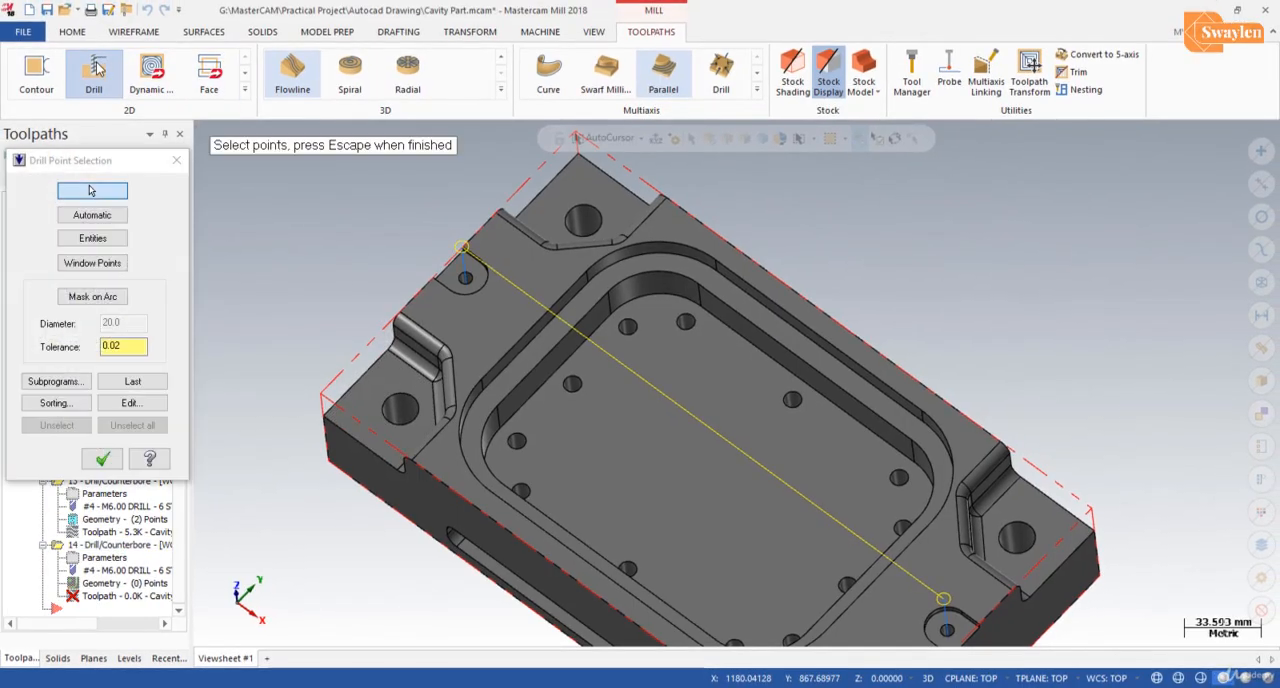
{"action": "left_click", "coordinate": [399, 410]}
{"action": "left_click", "coordinate": [583, 219]}
{"action": "left_click", "coordinate": [1016, 537]}
{"action": "scroll", "coordinate": [761, 490], "scroll_direction": "down", "scroll_amount": 2}
{"action": "scroll", "coordinate": [761, 490], "scroll_direction": "up", "scroll_amount": 1}
{"action": "left_click", "coordinate": [805, 602]}
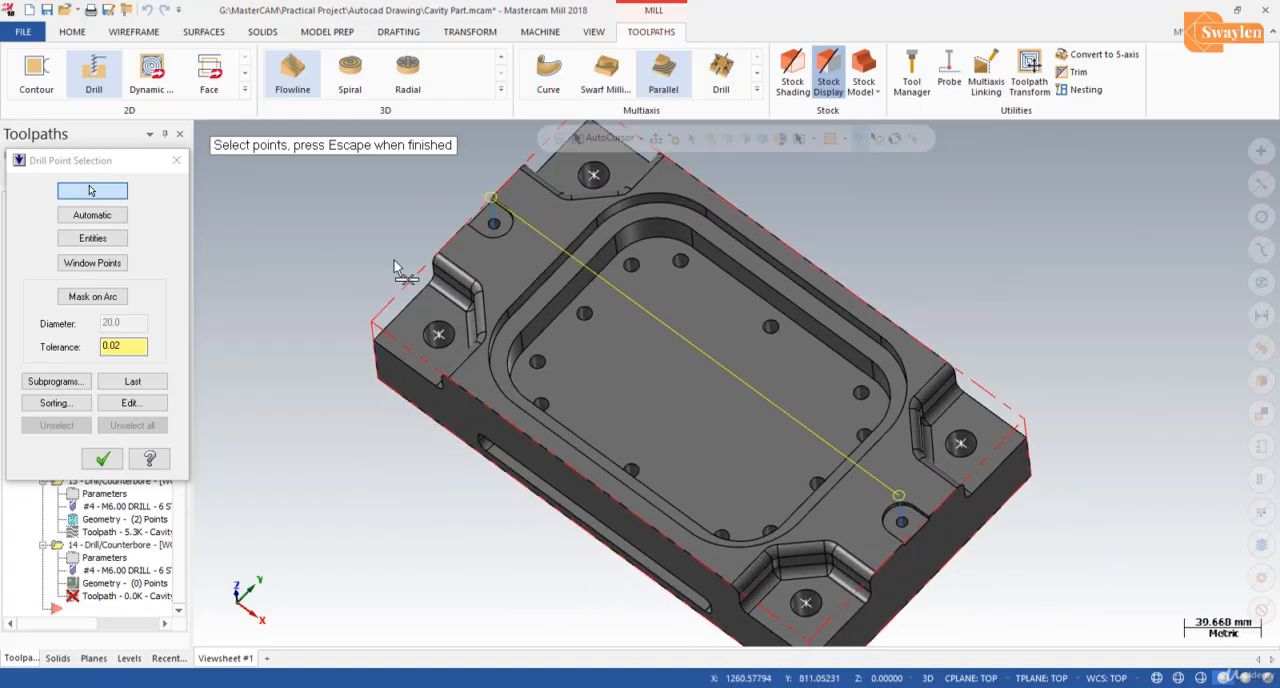
{"action": "left_click", "coordinate": [102, 458]}
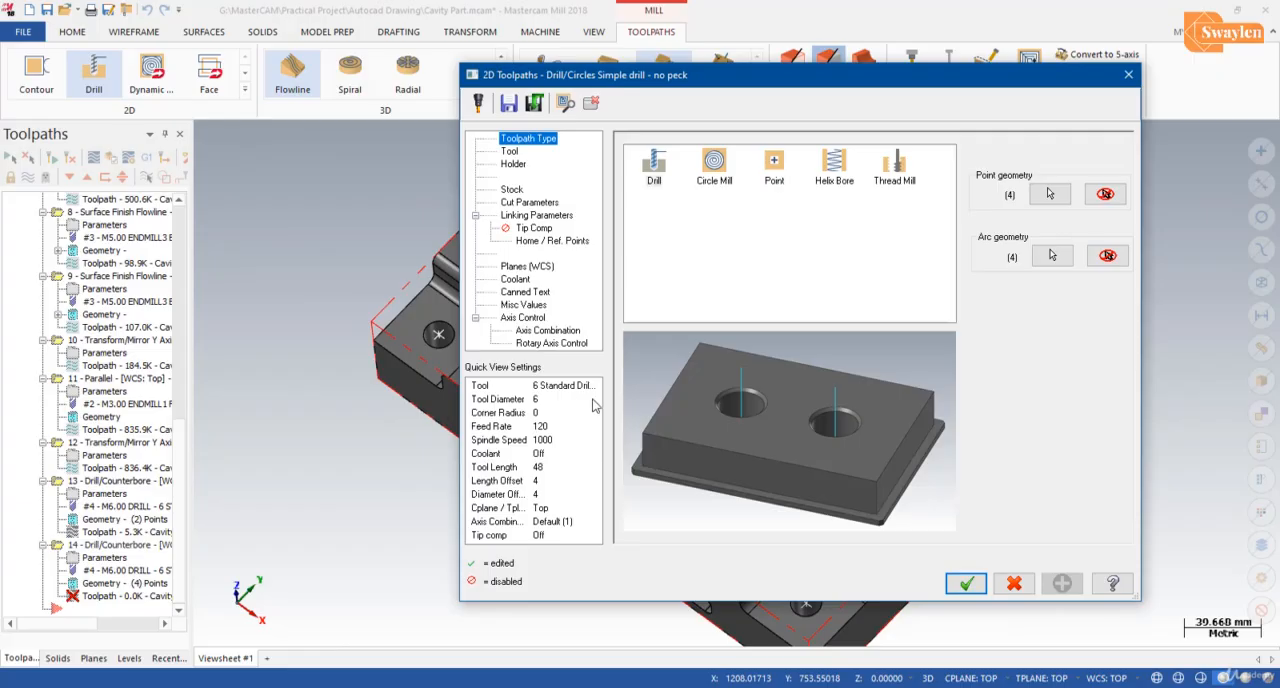
Step: Create a new drill for the corner-hole operation using the standard 16 mm size, keeping its default properties
{"action": "left_click", "coordinate": [512, 152]}
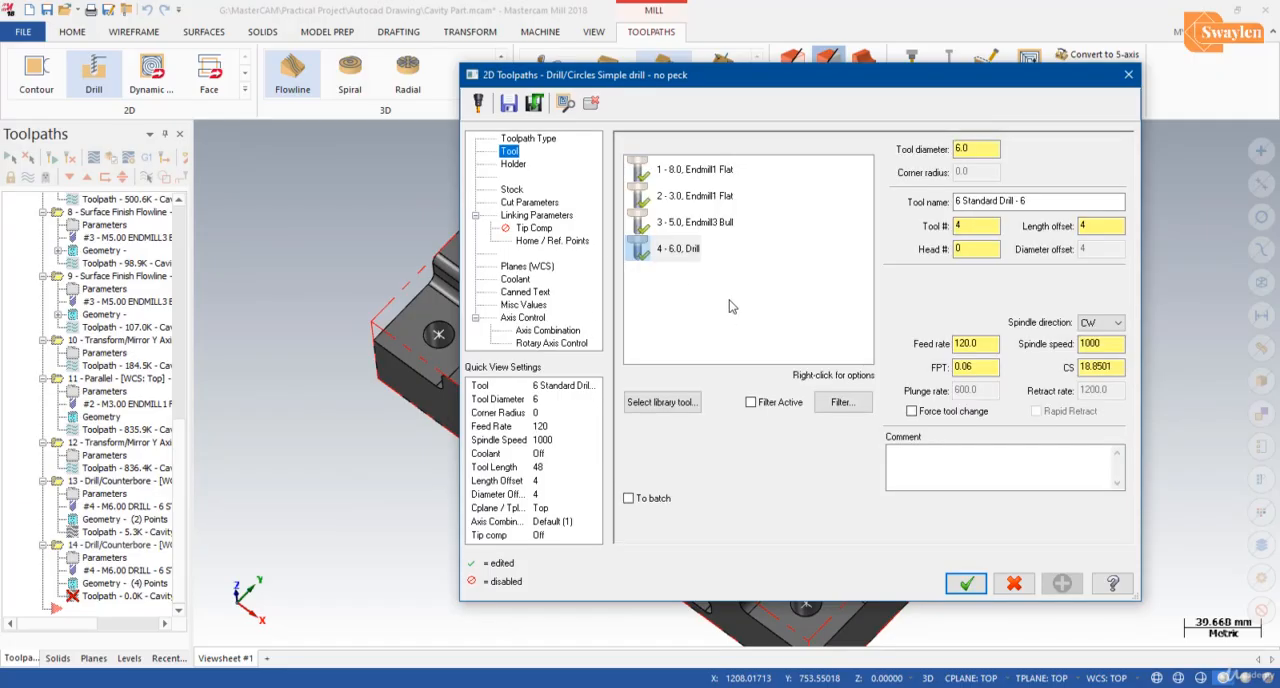
{"action": "right_click", "coordinate": [730, 306]}
{"action": "left_click", "coordinate": [772, 330]}
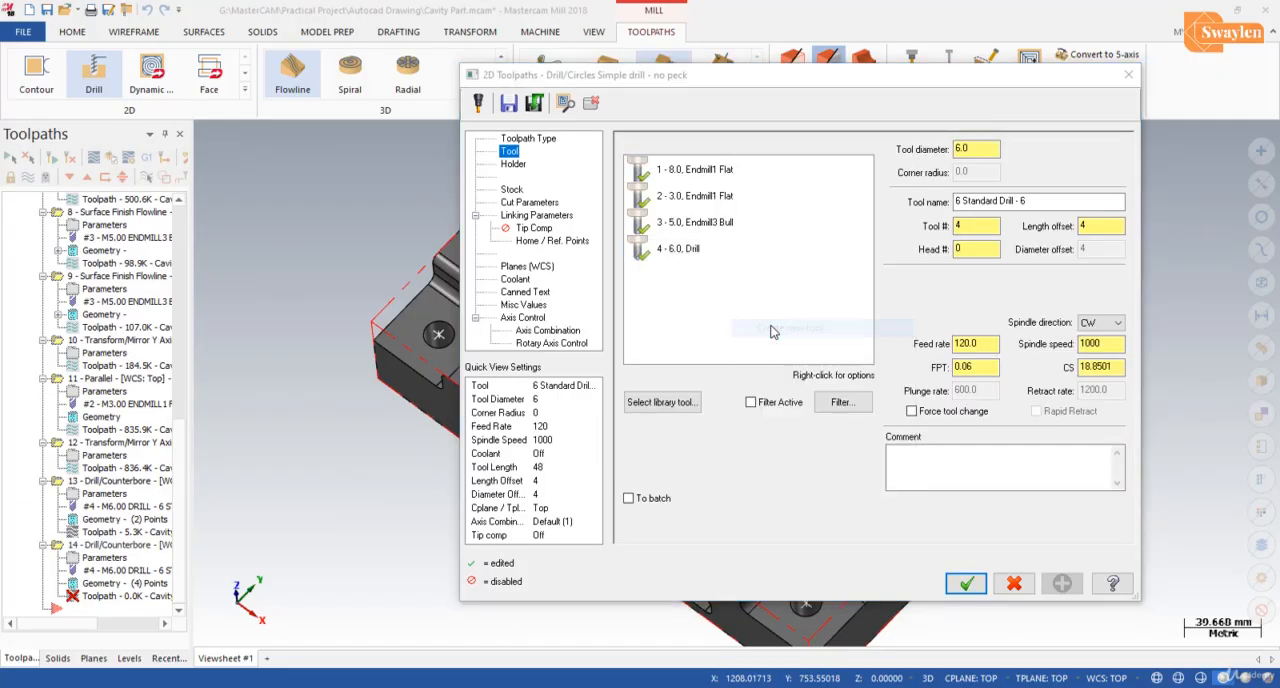
{"action": "left_click", "coordinate": [845, 605]}
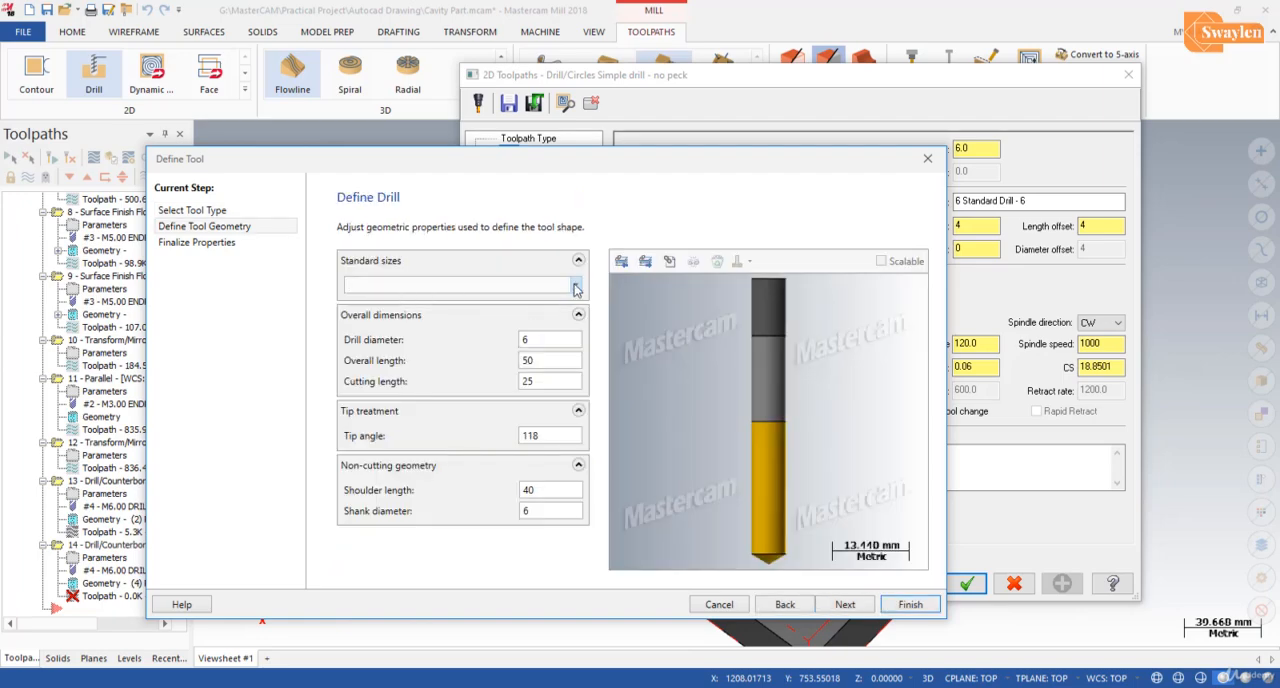
{"action": "left_click", "coordinate": [576, 287]}
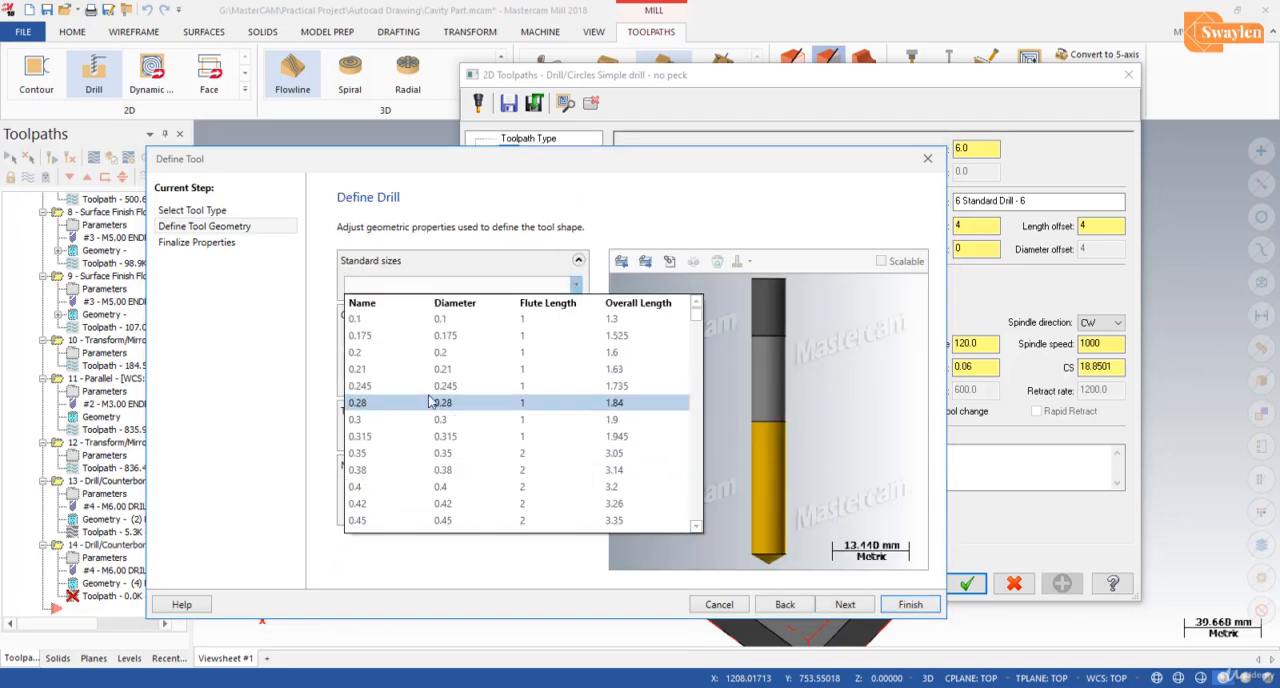
{"action": "scroll", "coordinate": [430, 401], "scroll_direction": "down", "scroll_amount": 15}
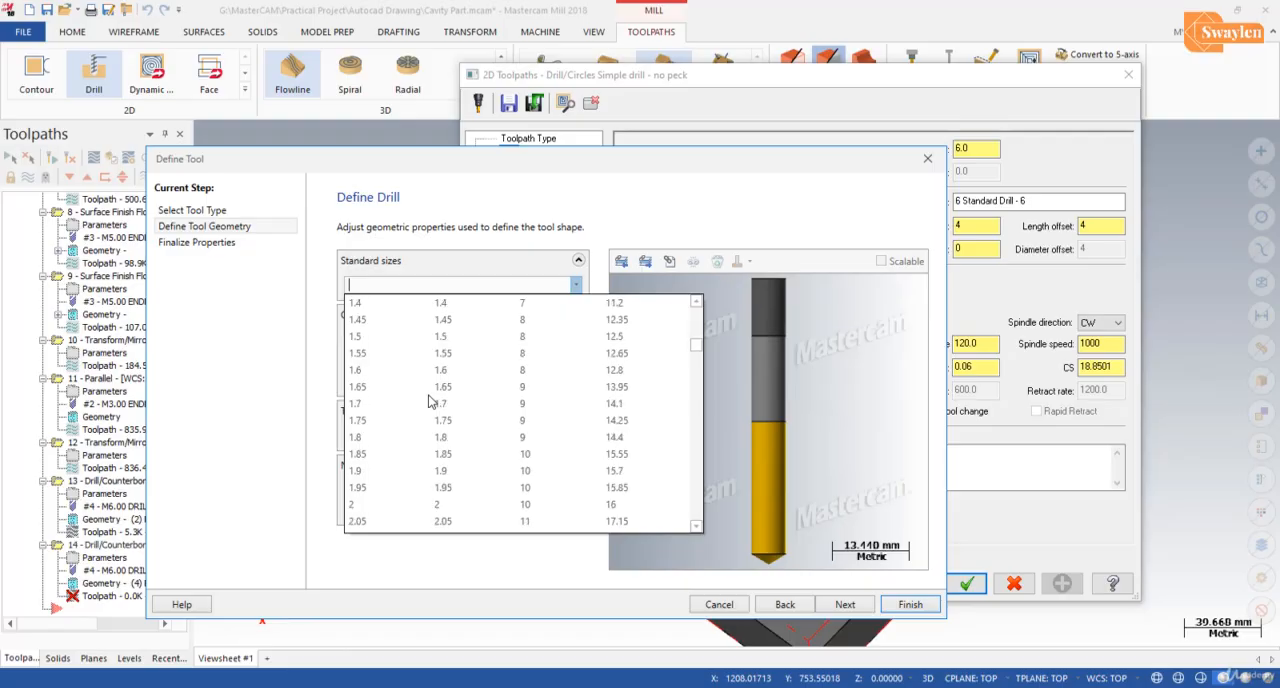
{"action": "scroll", "coordinate": [430, 401], "scroll_direction": "down", "scroll_amount": 20}
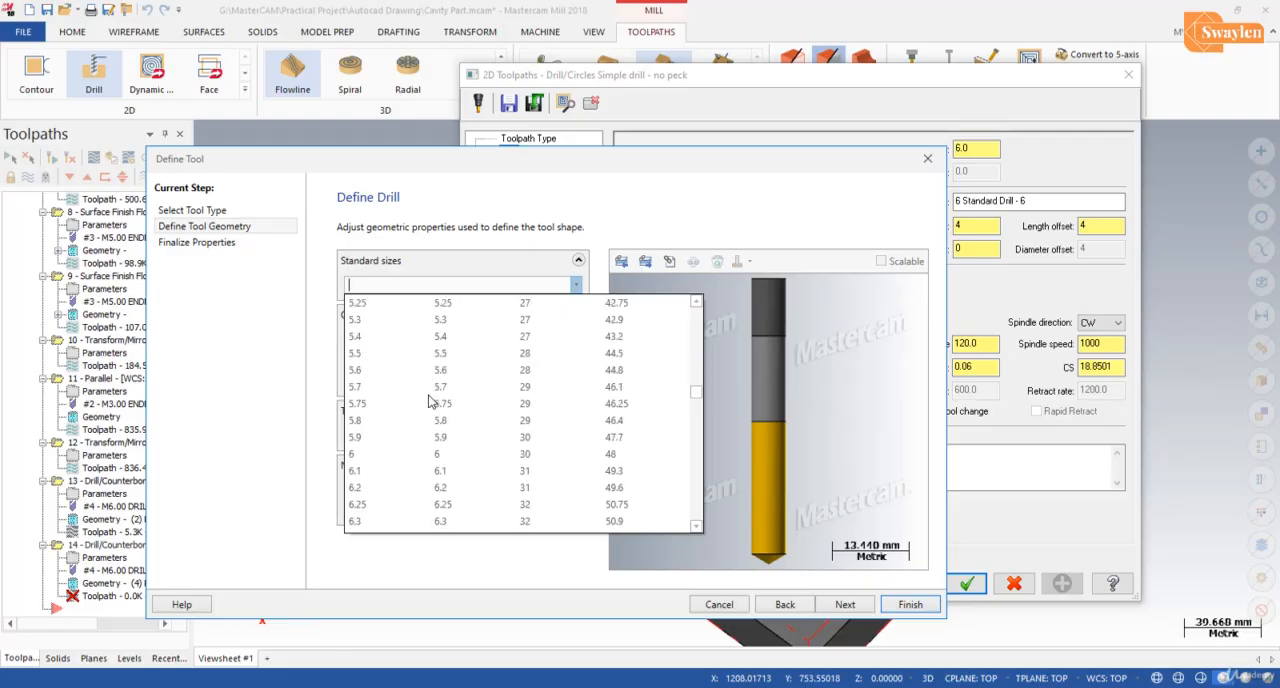
{"action": "scroll", "coordinate": [430, 401], "scroll_direction": "down", "scroll_amount": 6}
{"action": "left_click_drag", "start_coordinate": [697, 414], "coordinate": [697, 457]}
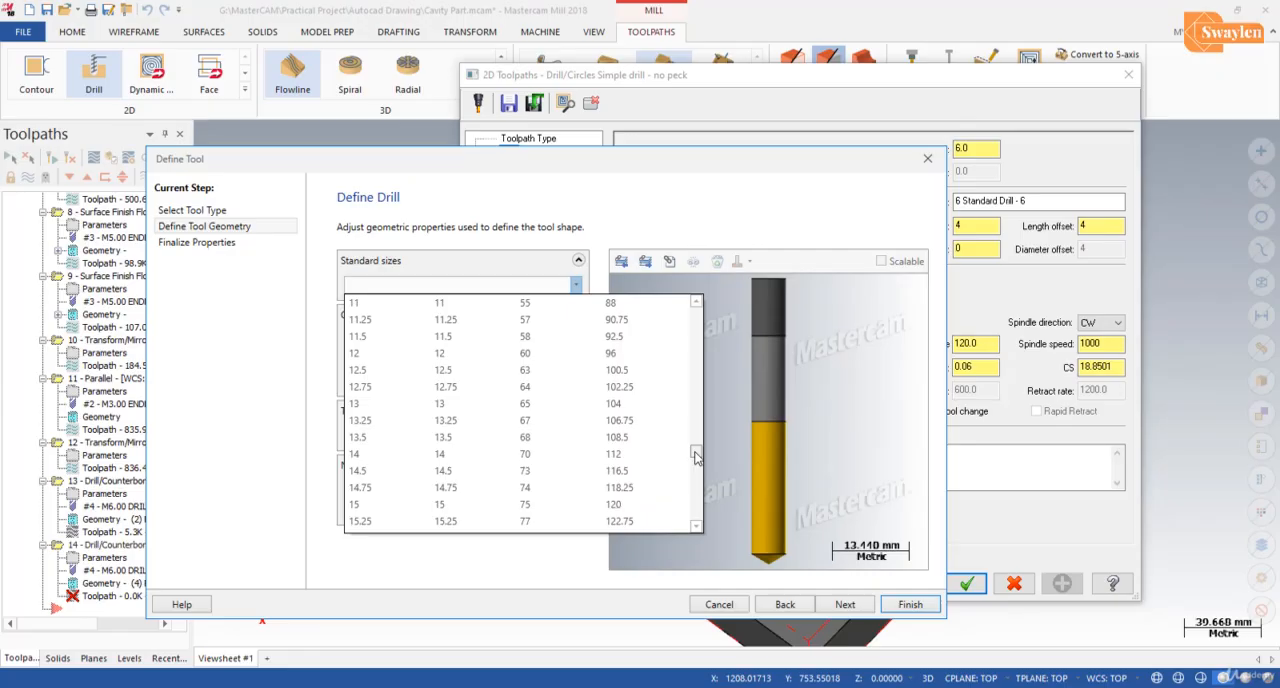
{"action": "scroll", "coordinate": [368, 495], "scroll_direction": "down", "scroll_amount": 2}
{"action": "left_click", "coordinate": [368, 454]}
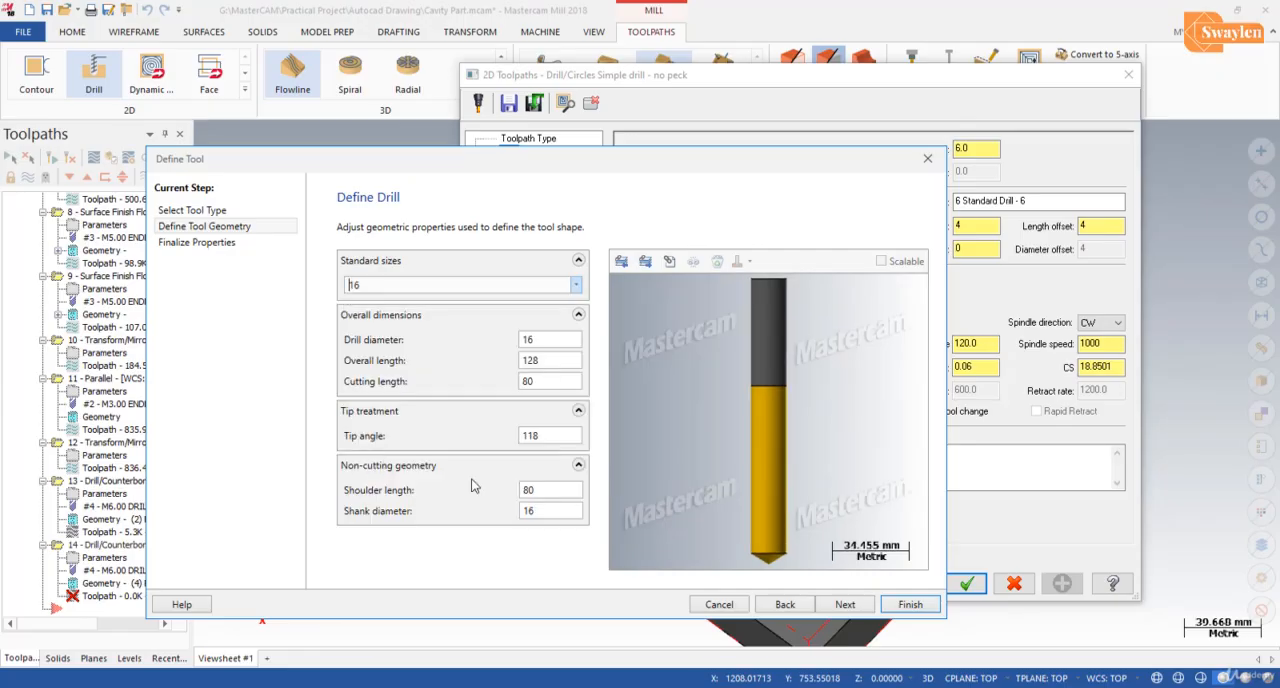
{"action": "left_click", "coordinate": [845, 604]}
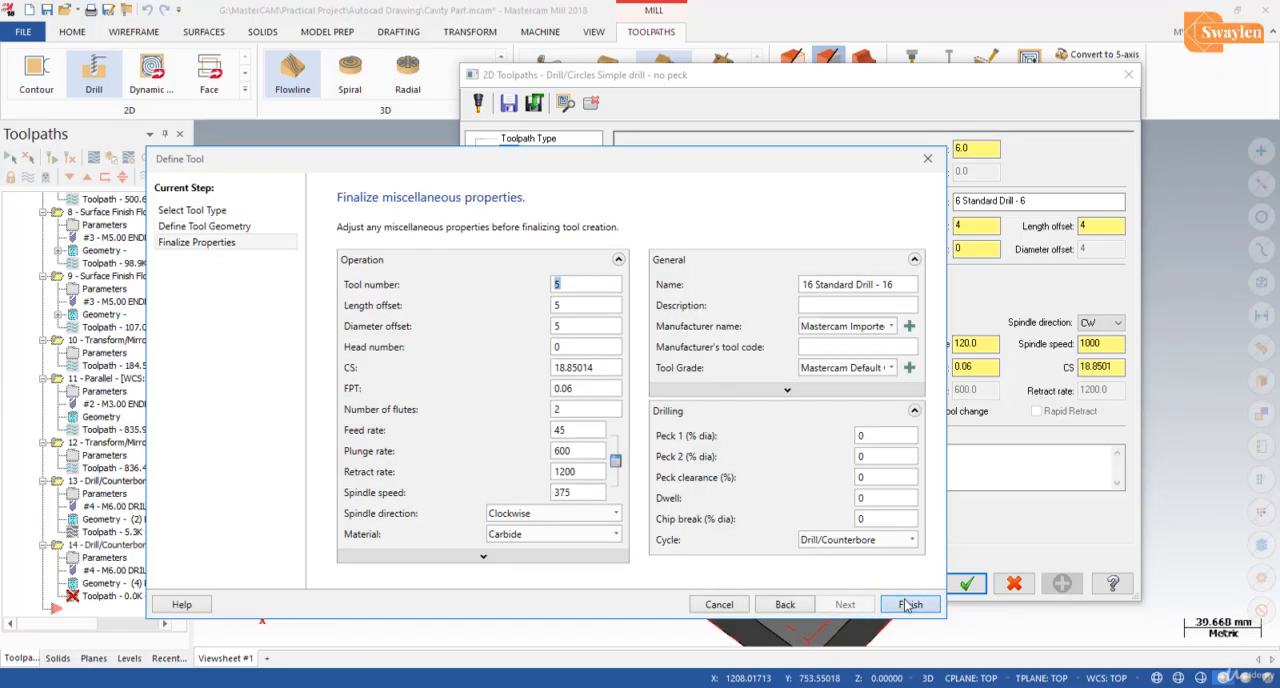
{"action": "left_click", "coordinate": [906, 604]}
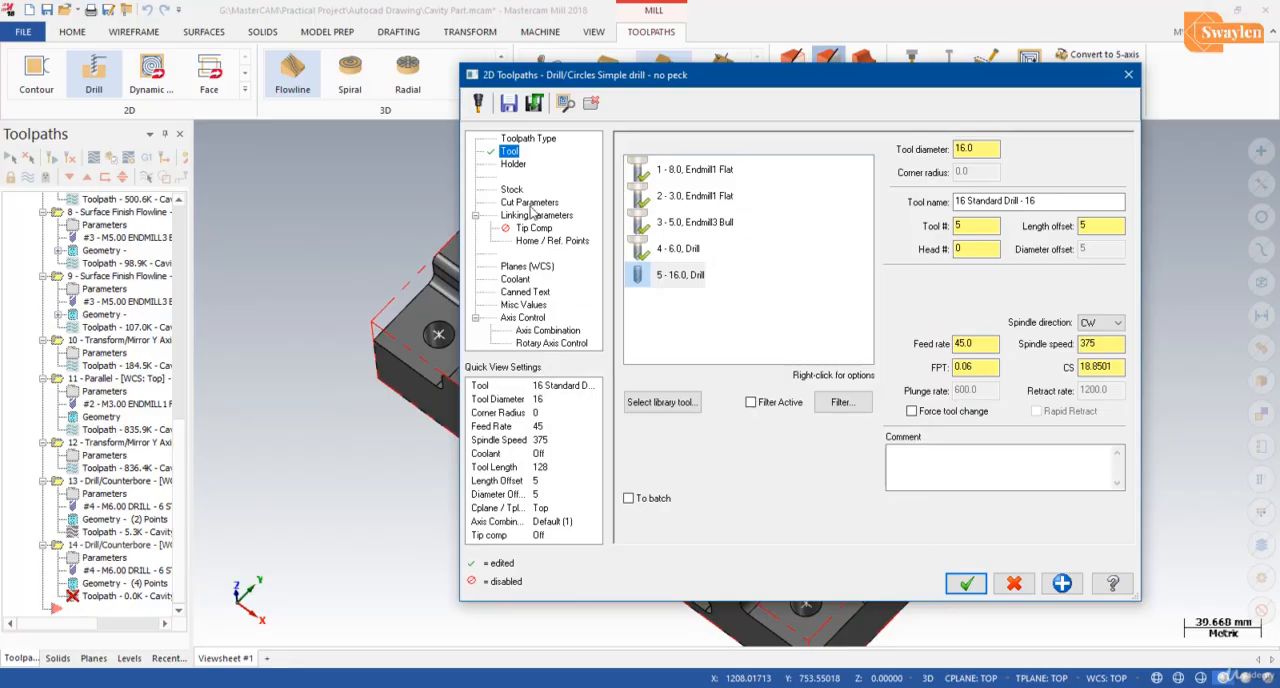
Step: Assign the B2C3-0016 holder to the 16 mm drill and generate the corner-hole toolpath with the existing linking parameters
{"action": "left_click", "coordinate": [514, 166]}
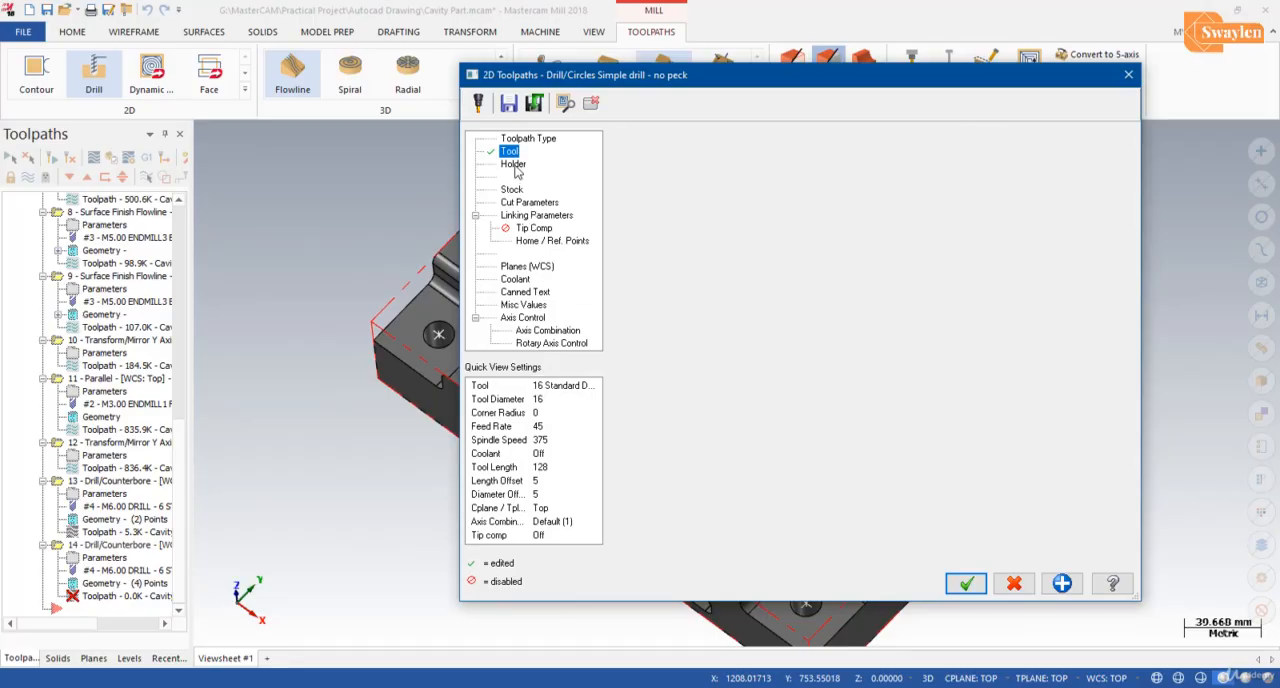
{"action": "left_click", "coordinate": [637, 174]}
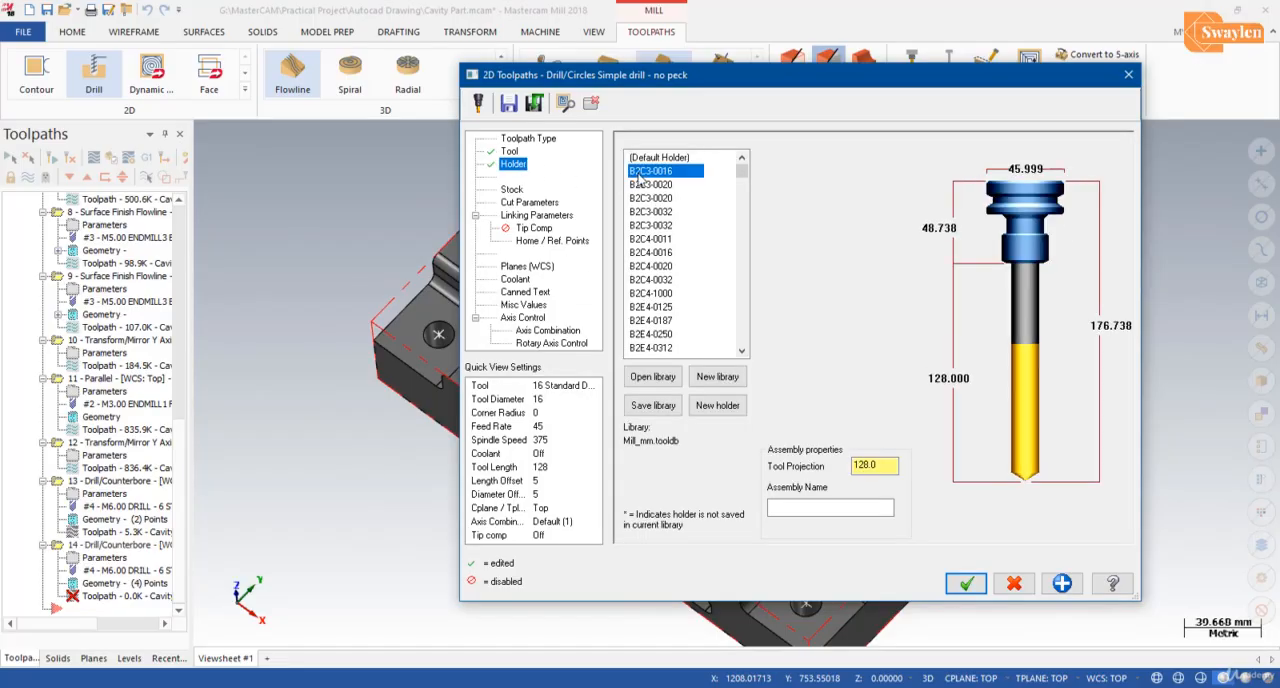
{"action": "left_click", "coordinate": [526, 218]}
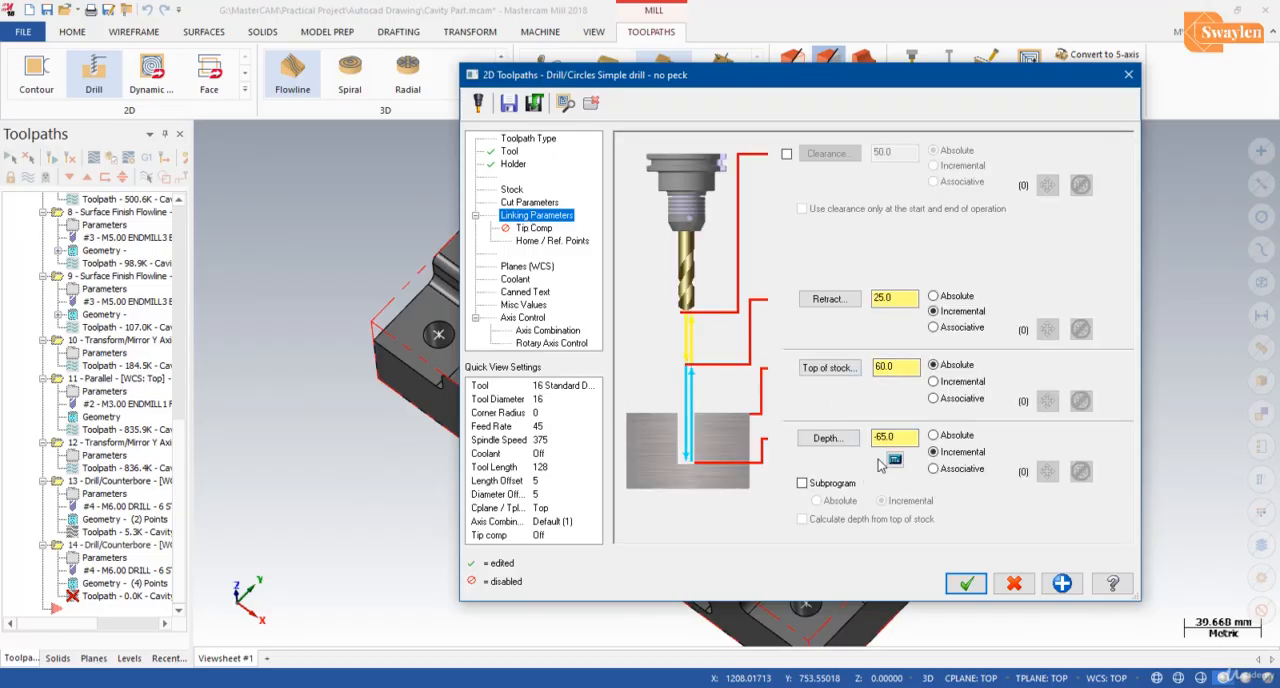
{"action": "left_click", "coordinate": [966, 584]}
{"action": "scroll", "coordinate": [490, 506], "scroll_direction": "down", "scroll_amount": 5}
{"action": "mouse_move", "coordinate": [850, 478]}
{"action": "middle_mouse_down"}
{"action": "mouse_move", "coordinate": [860, 450]}
{"action": "mouse_move", "coordinate": [858, 470]}
{"action": "middle_mouse_up"}
{"action": "scroll", "coordinate": [776, 489], "scroll_direction": "up", "scroll_amount": 4}
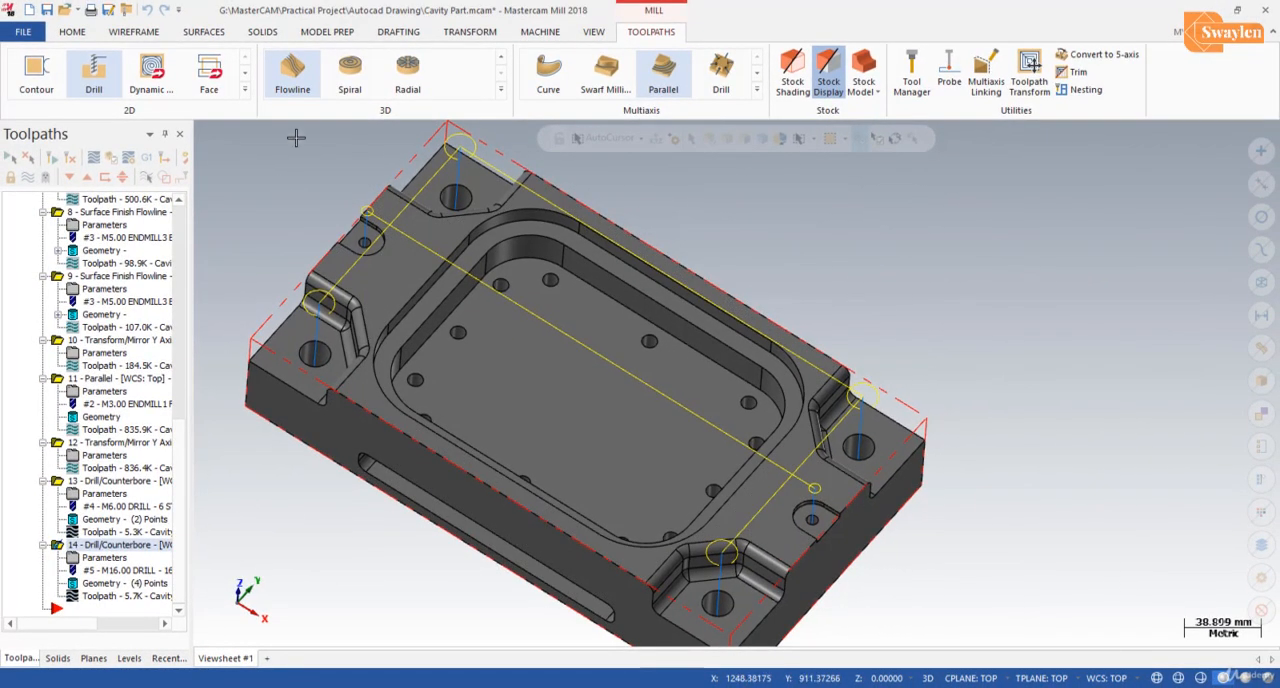
Step: Start a third Drill toolpath and pick the centres of eight pocket-floor holes, going around from the near-left hole along the far side
{"action": "left_click", "coordinate": [93, 72]}
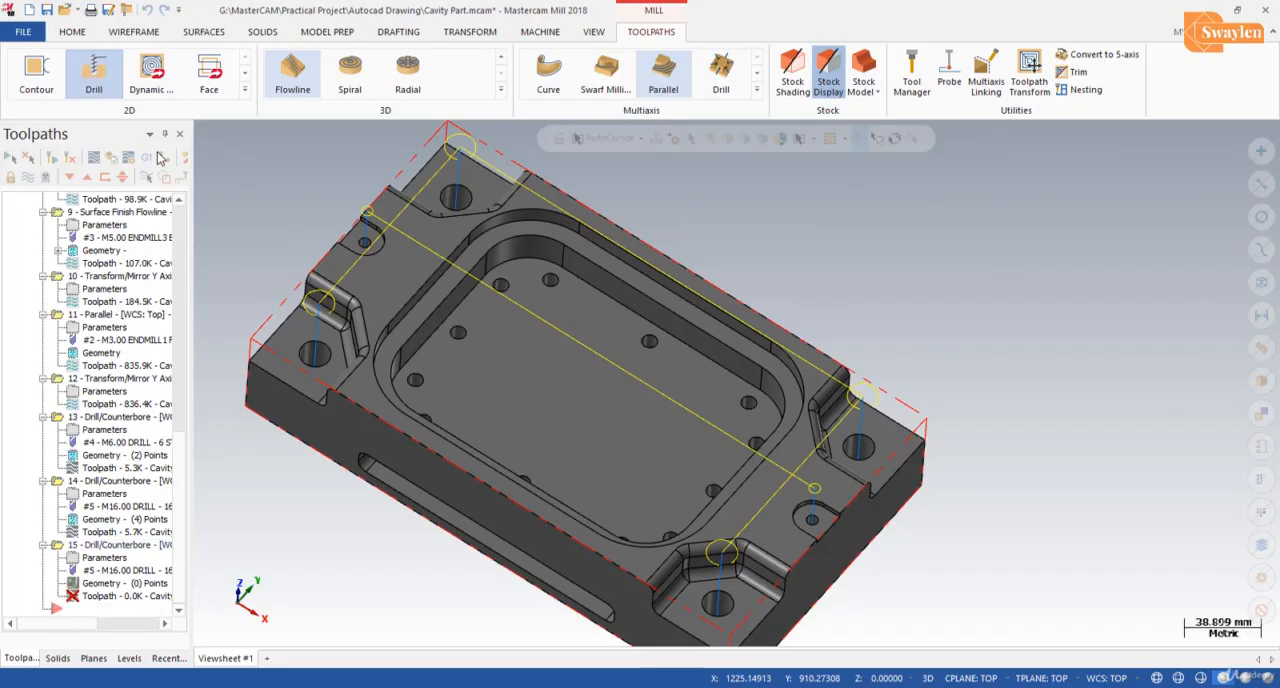
{"action": "scroll", "coordinate": [460, 380], "scroll_direction": "up", "scroll_amount": 2}
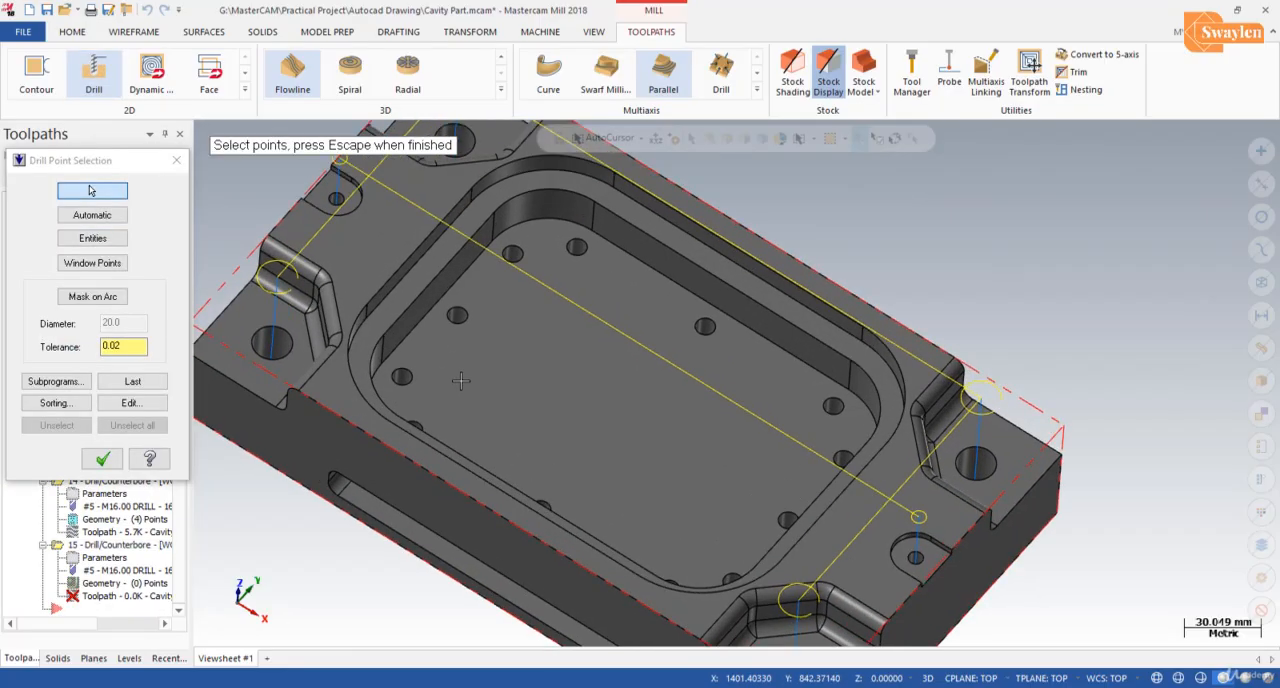
{"action": "scroll", "coordinate": [454, 376], "scroll_direction": "up", "scroll_amount": 1}
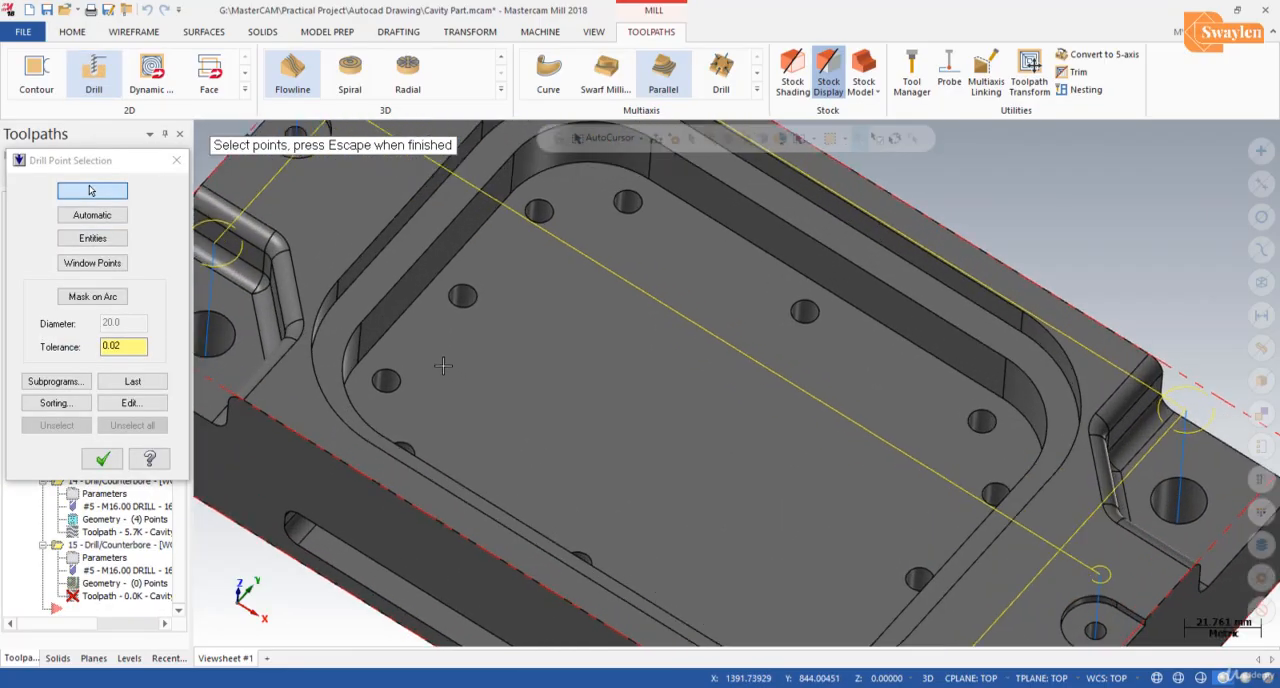
{"action": "left_click", "coordinate": [386, 380]}
{"action": "left_click", "coordinate": [462, 295]}
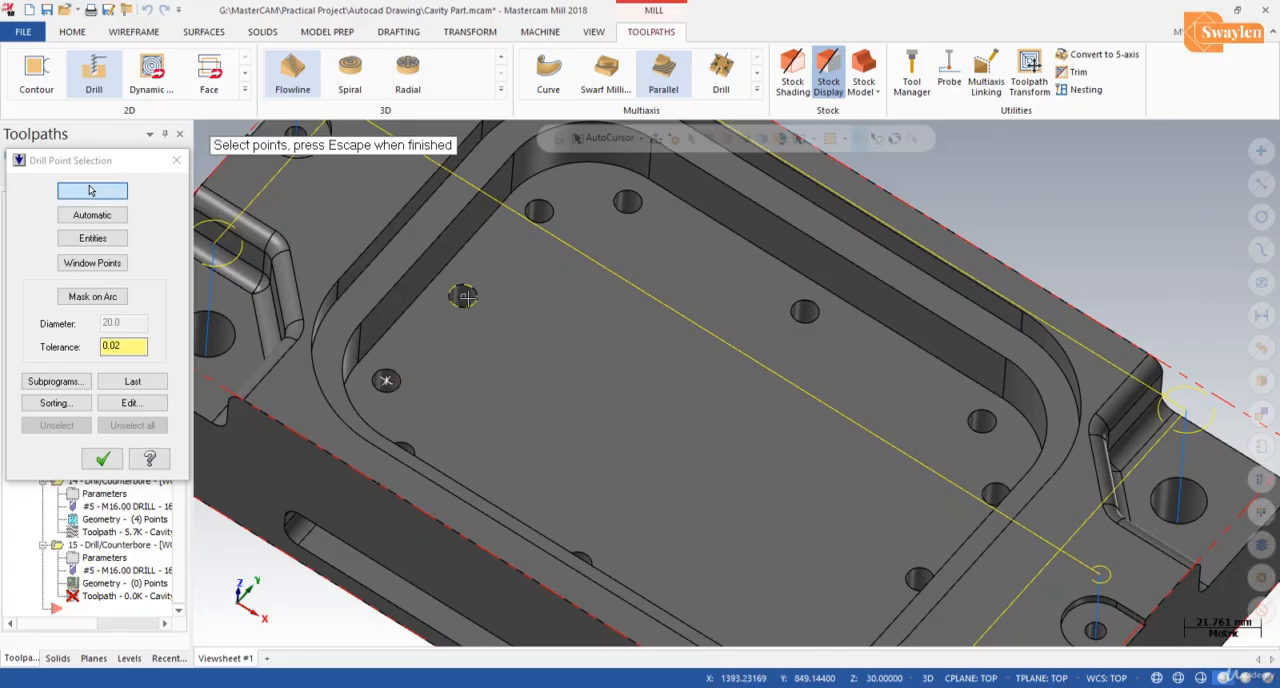
{"action": "left_click", "coordinate": [538, 210]}
{"action": "left_click", "coordinate": [627, 202]}
{"action": "left_click", "coordinate": [804, 311]}
{"action": "left_click", "coordinate": [981, 420]}
{"action": "left_click", "coordinate": [995, 493]}
{"action": "left_click", "coordinate": [918, 578]}
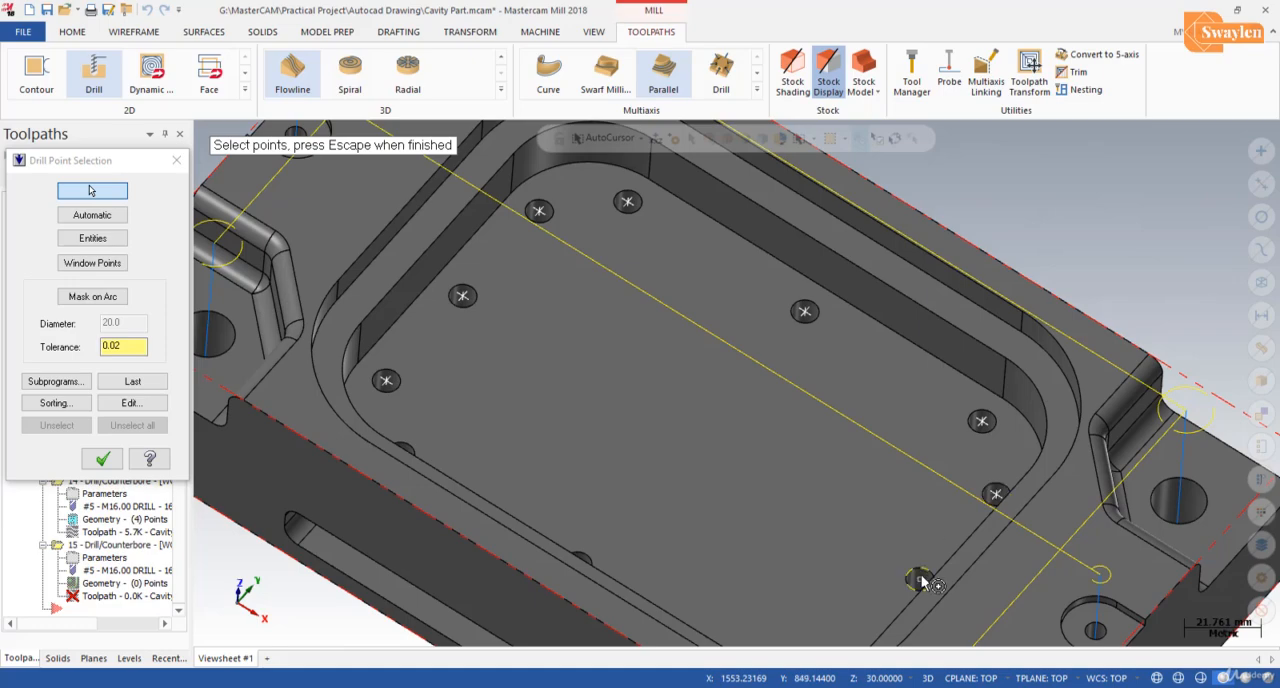
Step: Add the centres of the four remaining pocket-floor holes along the near wall and accept the drill points
{"action": "scroll", "coordinate": [869, 557], "scroll_direction": "down", "scroll_amount": 1}
{"action": "middle_click_drag", "start_coordinate": [869, 557], "coordinate": [853, 625]}
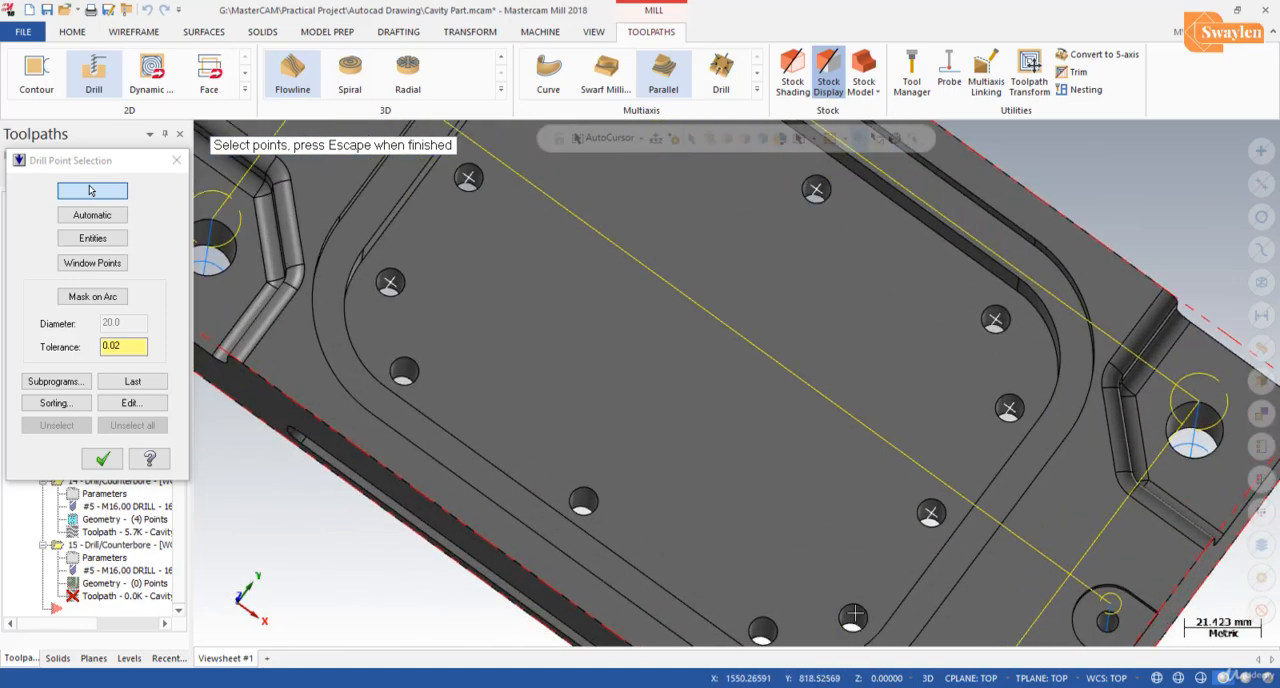
{"action": "left_click", "coordinate": [853, 617]}
{"action": "left_click", "coordinate": [762, 630]}
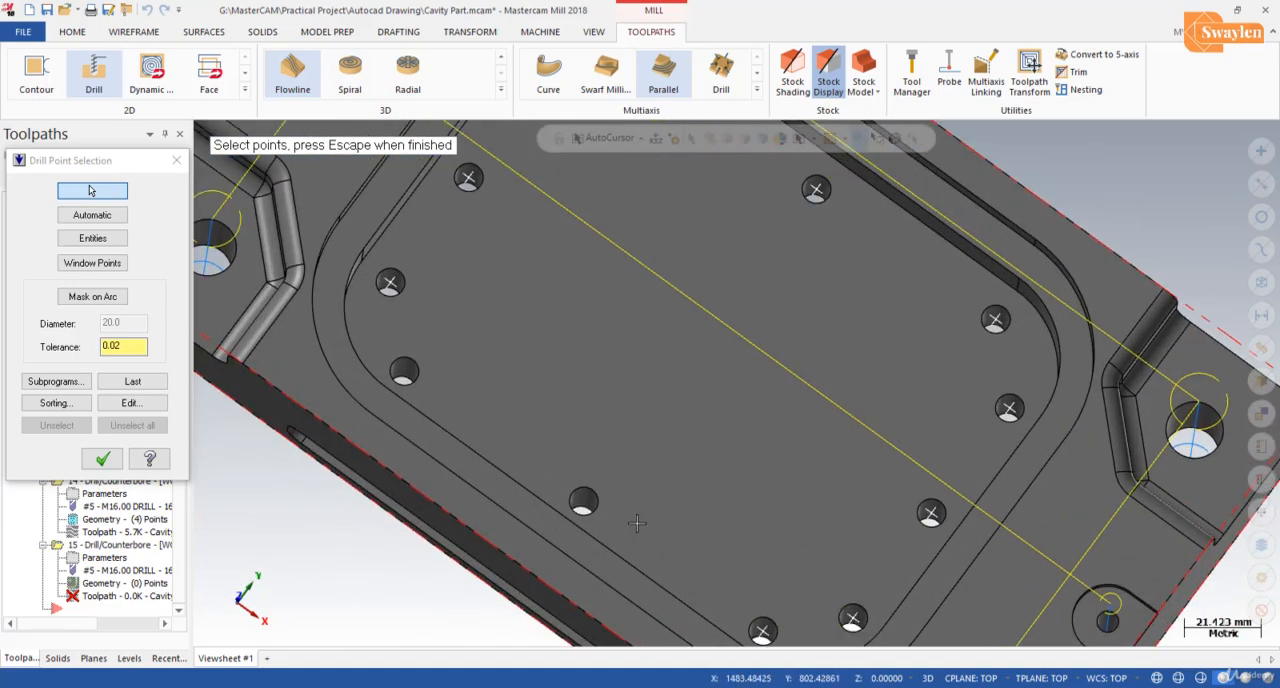
{"action": "left_click", "coordinate": [585, 502]}
{"action": "left_click", "coordinate": [405, 372]}
{"action": "left_click", "coordinate": [102, 458]}
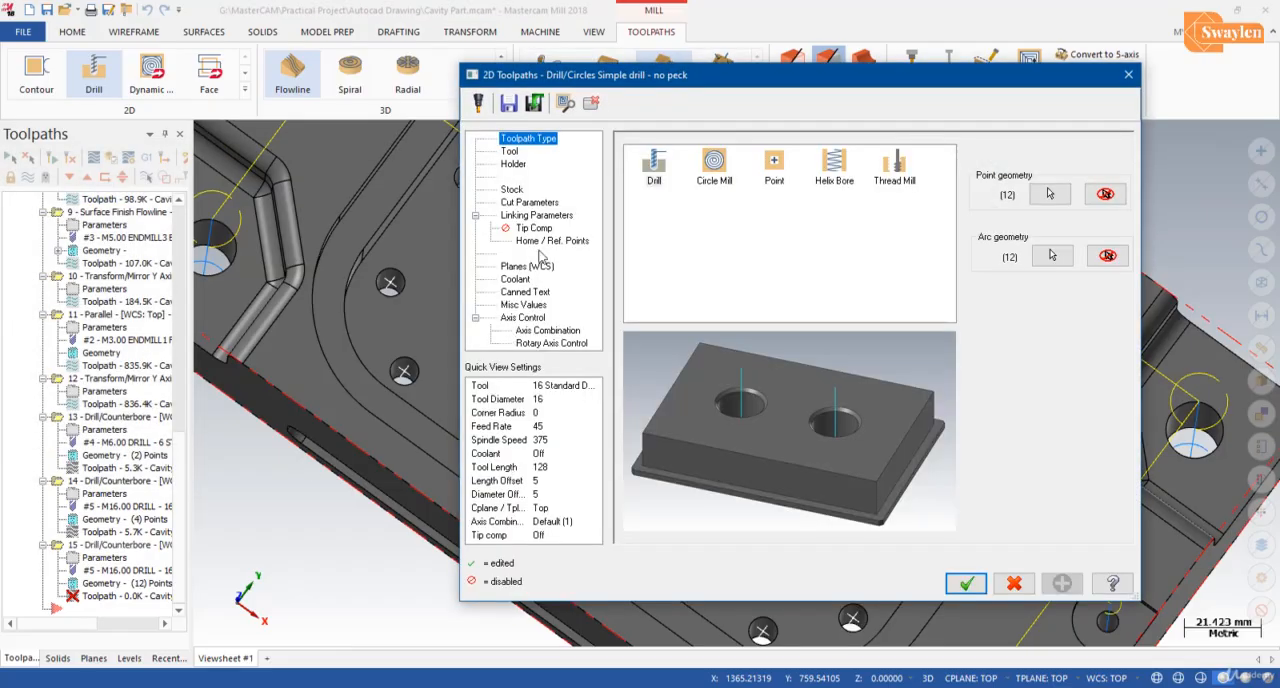
Step: Create a new drill for the pocket-floor holes using the standard 8 mm size, keeping its default properties
{"action": "left_click", "coordinate": [509, 151]}
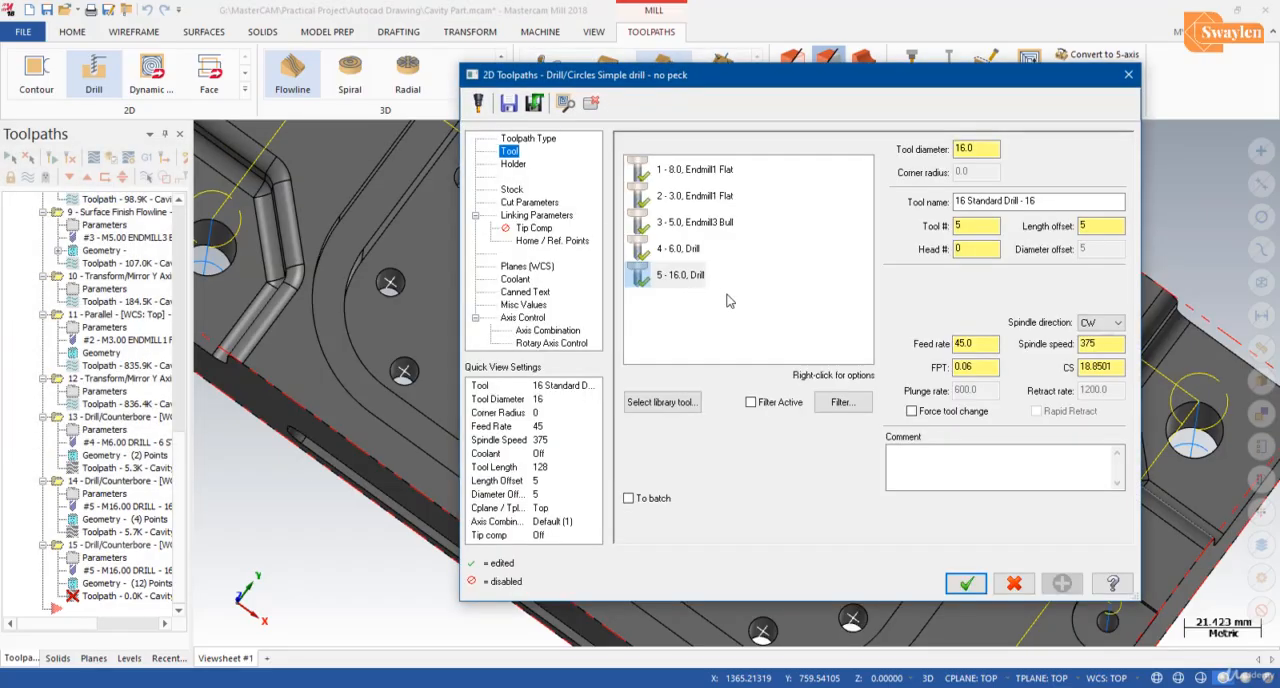
{"action": "right_click", "coordinate": [729, 301]}
{"action": "left_click", "coordinate": [770, 323]}
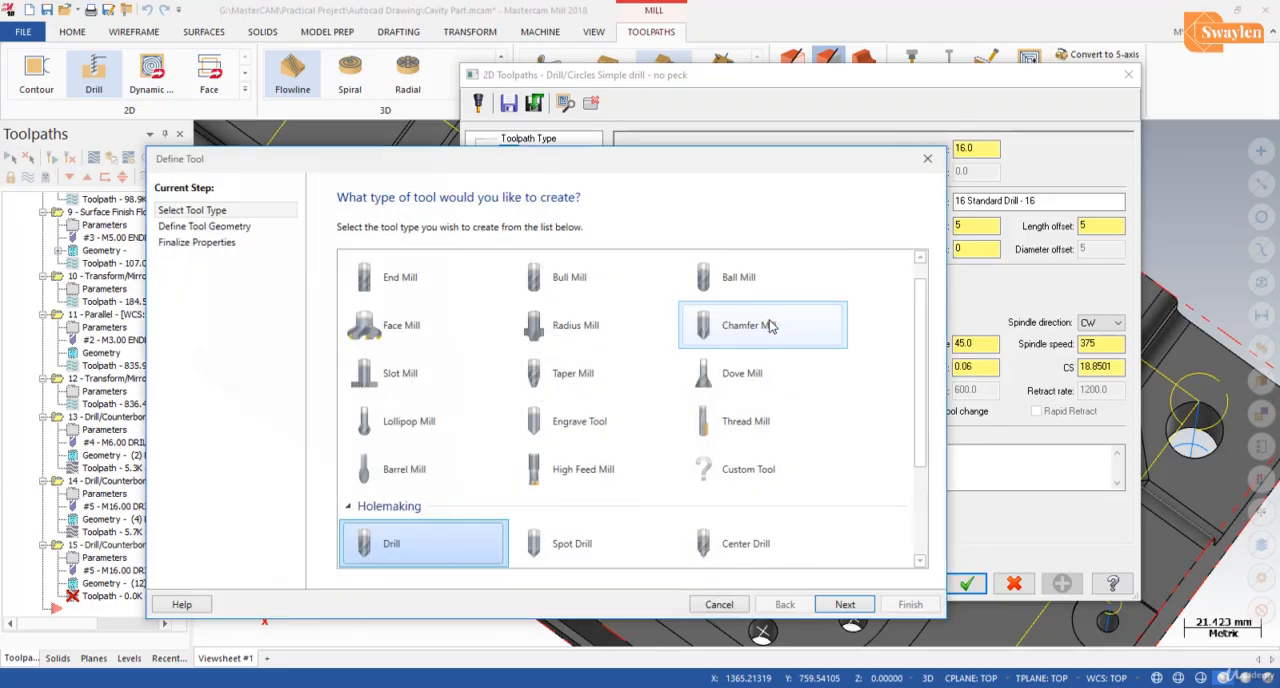
{"action": "left_click", "coordinate": [850, 604]}
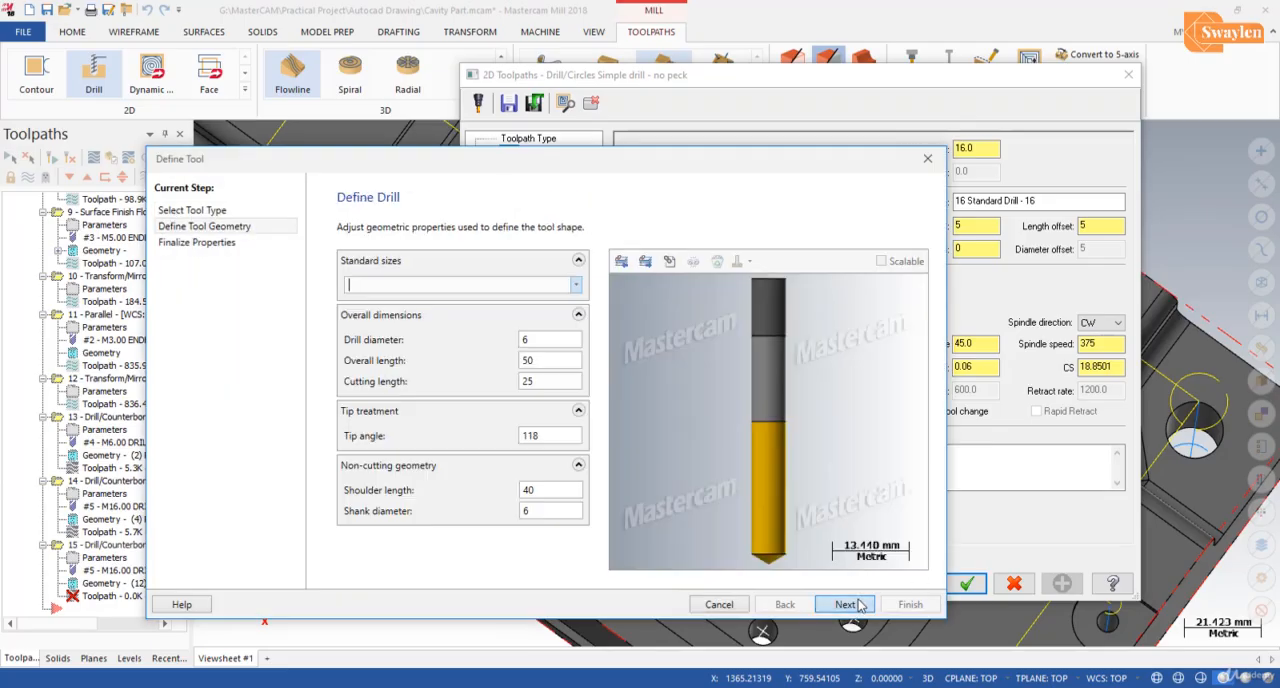
{"action": "left_click", "coordinate": [577, 285]}
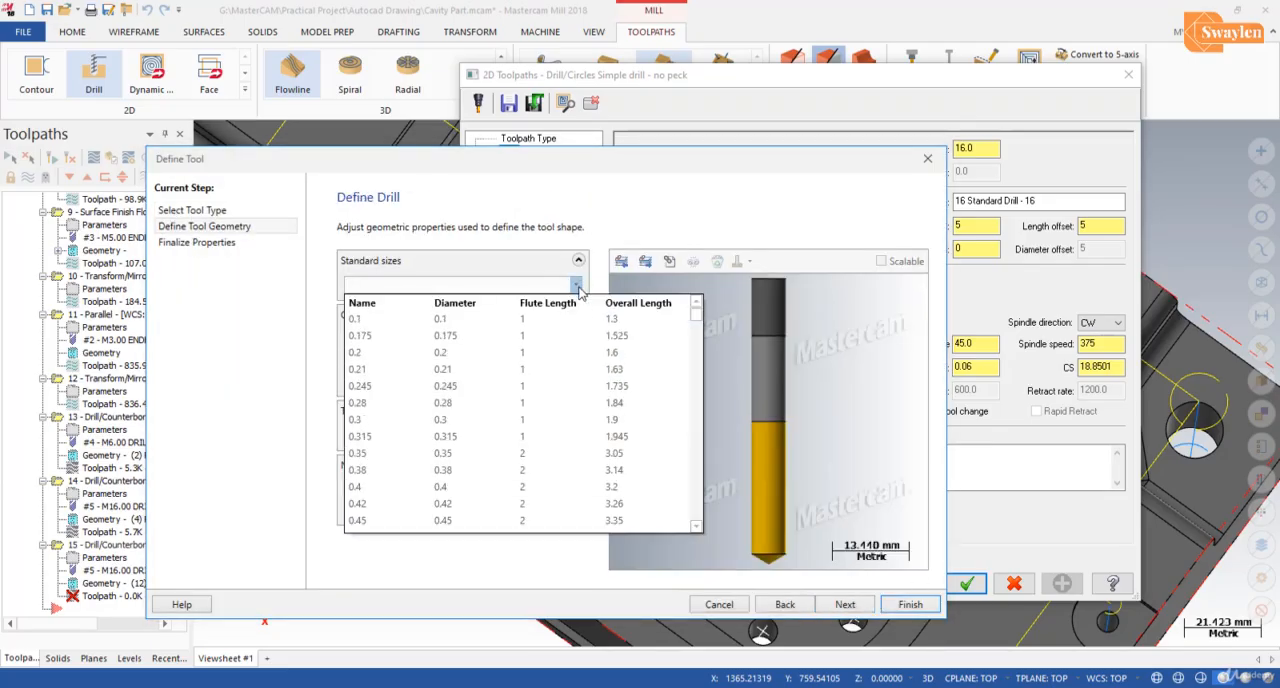
{"action": "left_click_drag", "start_coordinate": [696, 325], "coordinate": [697, 428]}
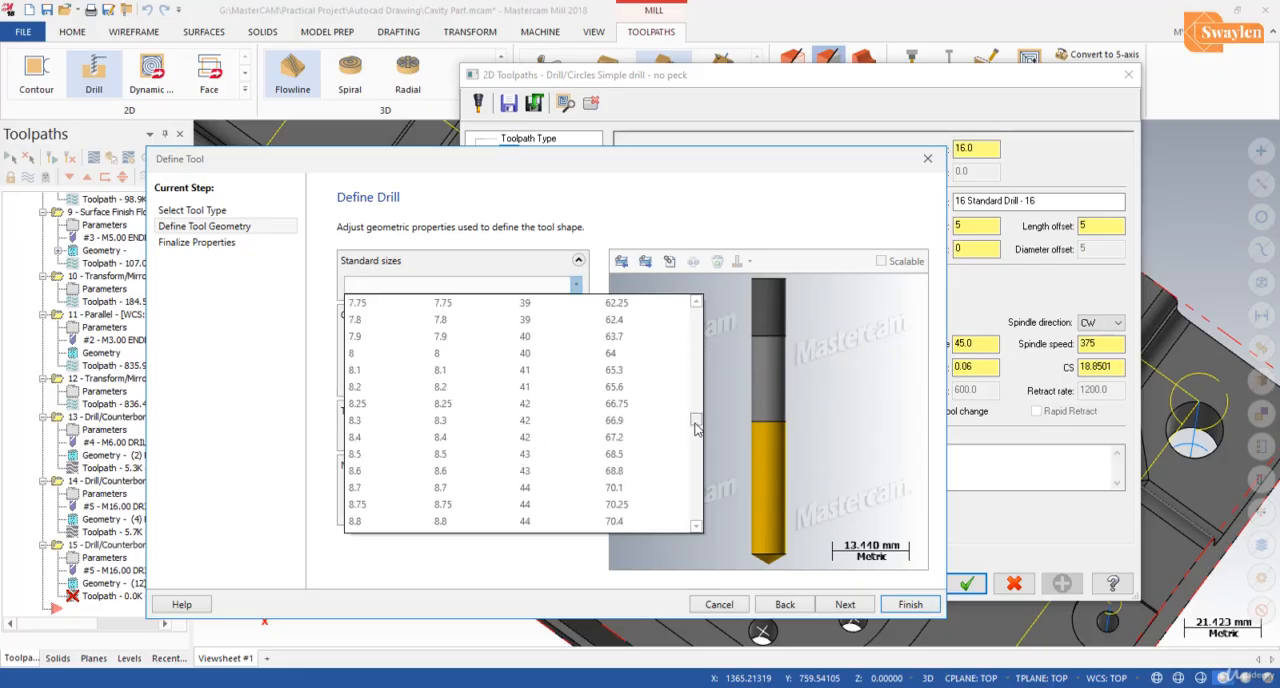
{"action": "left_click", "coordinate": [406, 354]}
{"action": "left_click", "coordinate": [845, 605]}
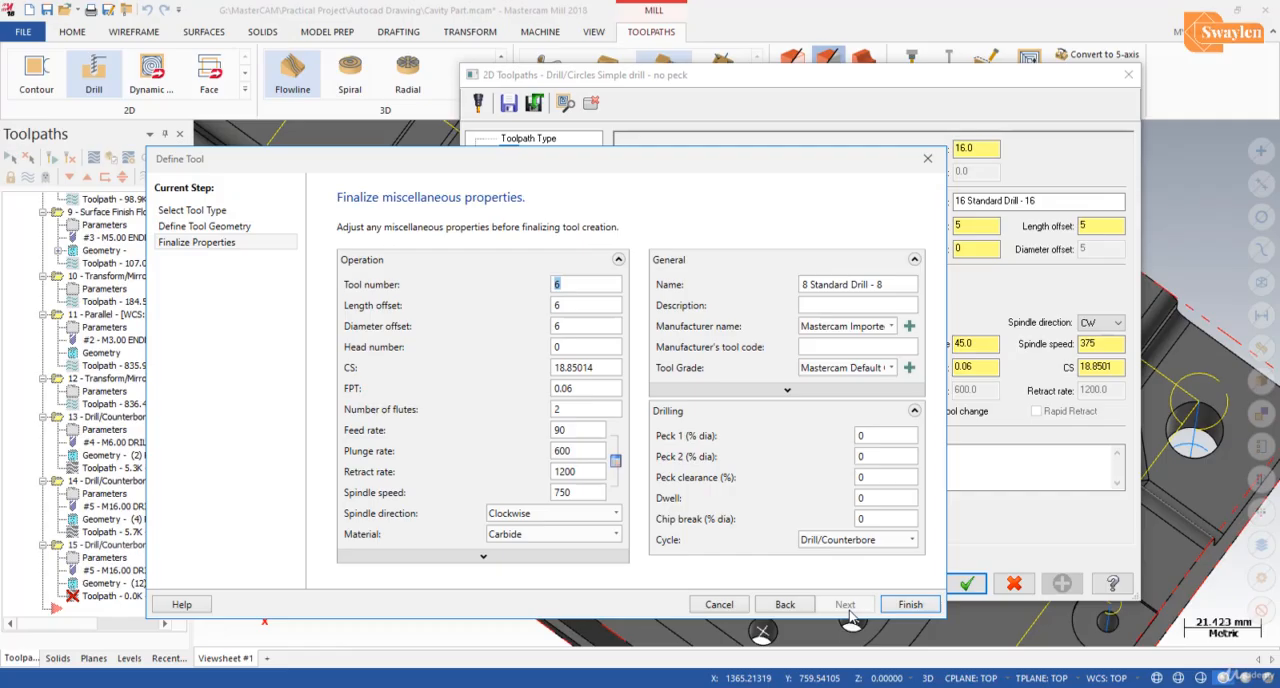
{"action": "left_click", "coordinate": [908, 604]}
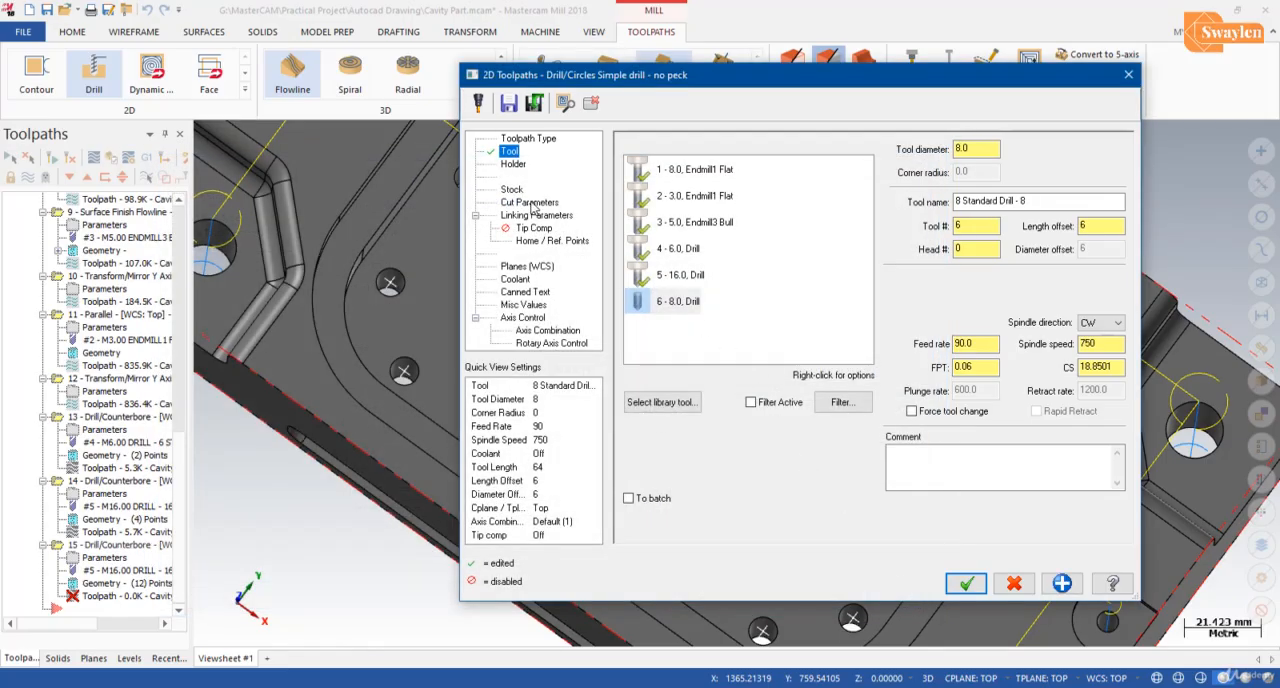
Step: Assign the B2C3-0016 holder to the 8 mm drill
{"action": "left_click", "coordinate": [510, 166]}
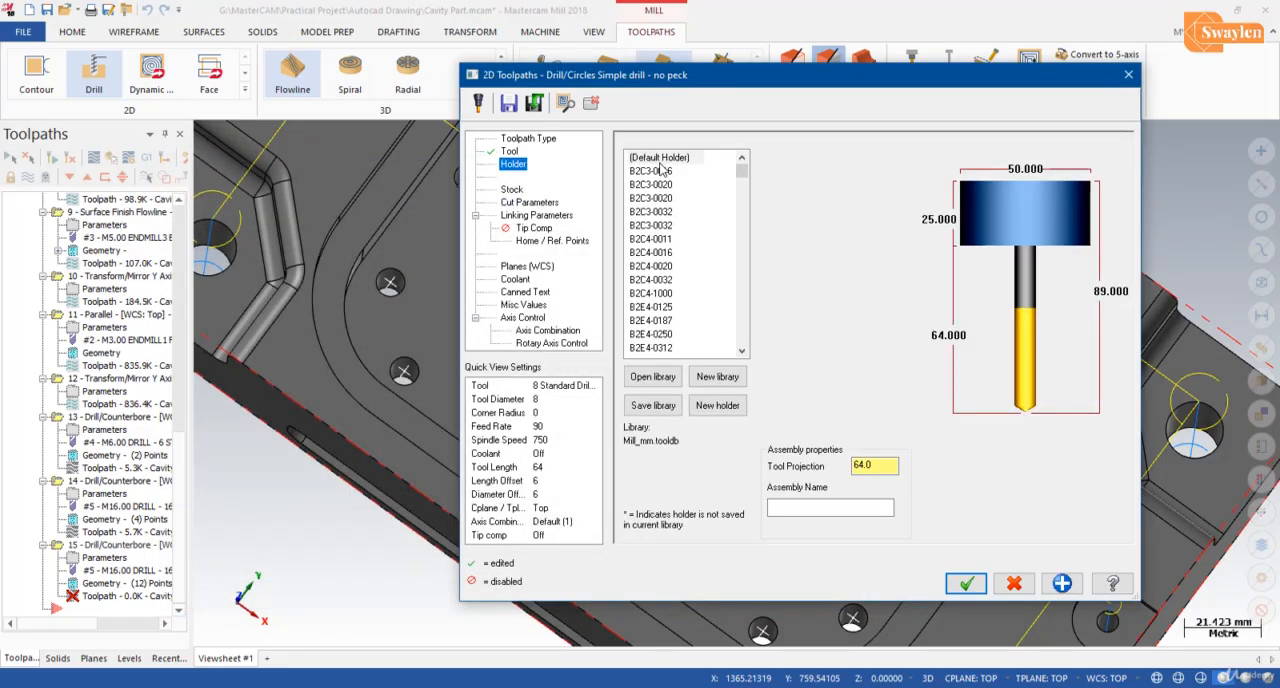
{"action": "left_click", "coordinate": [663, 175]}
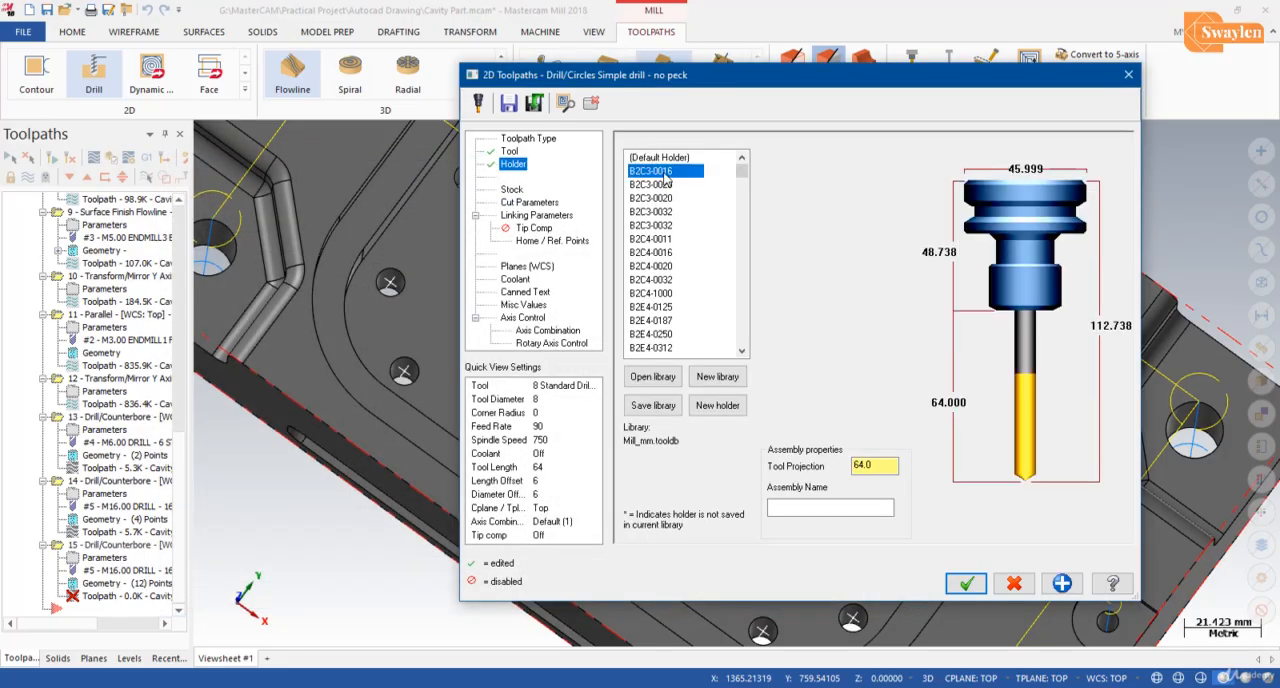
{"action": "left_click", "coordinate": [556, 203]}
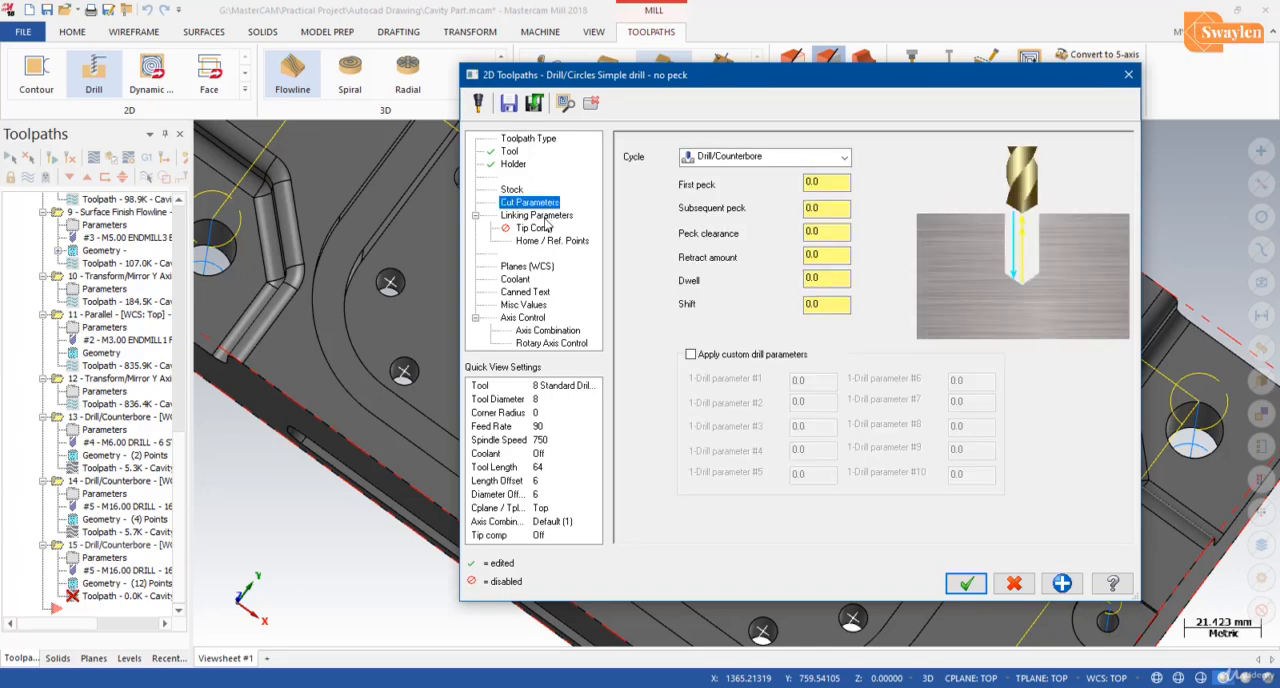
Step: Set the absolute top of stock to 30 by picking a point on the pocket floor's edge, and generate the drill toolpath
{"action": "left_click", "coordinate": [545, 216]}
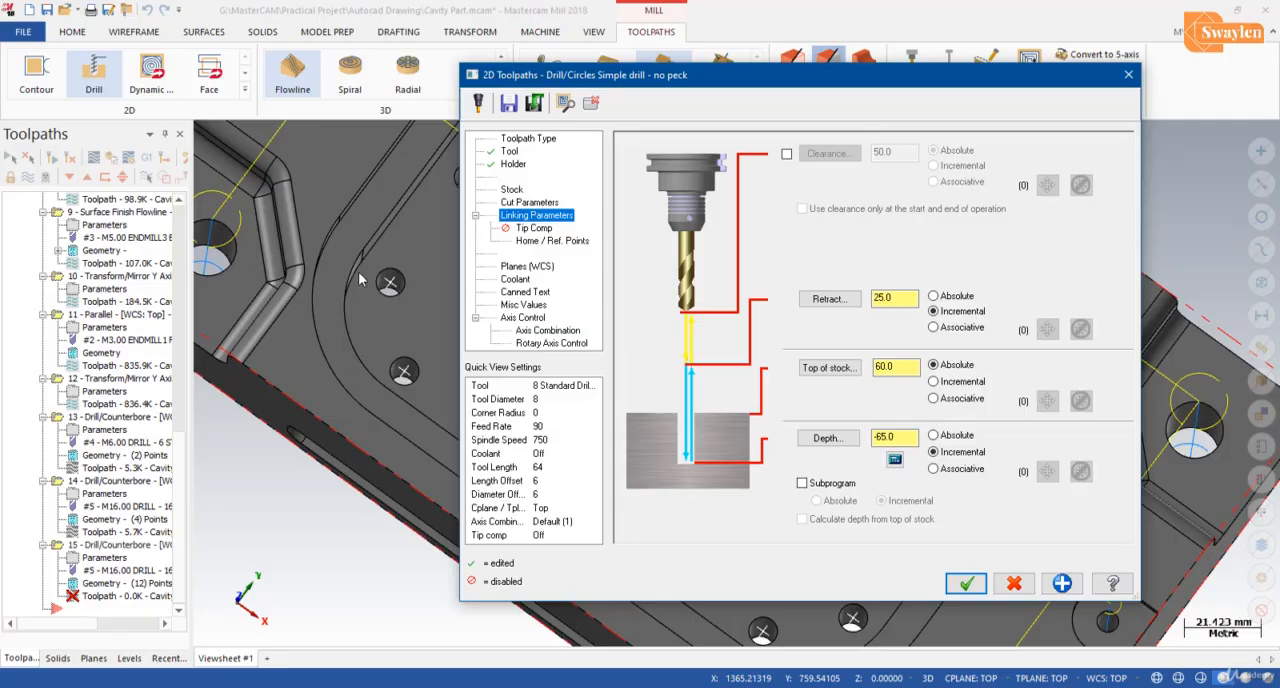
{"action": "left_click", "coordinate": [843, 371]}
{"action": "middle_click_drag", "start_coordinate": [567, 448], "coordinate": [568, 404]}
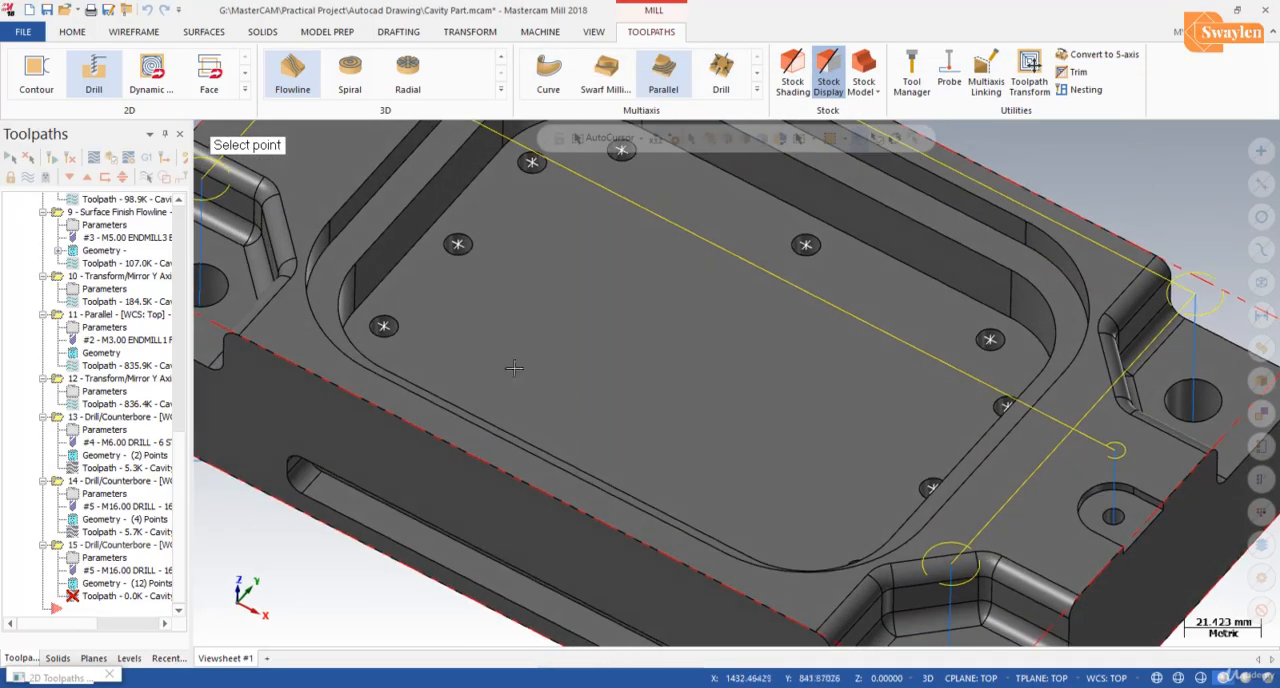
{"action": "left_click", "coordinate": [355, 316]}
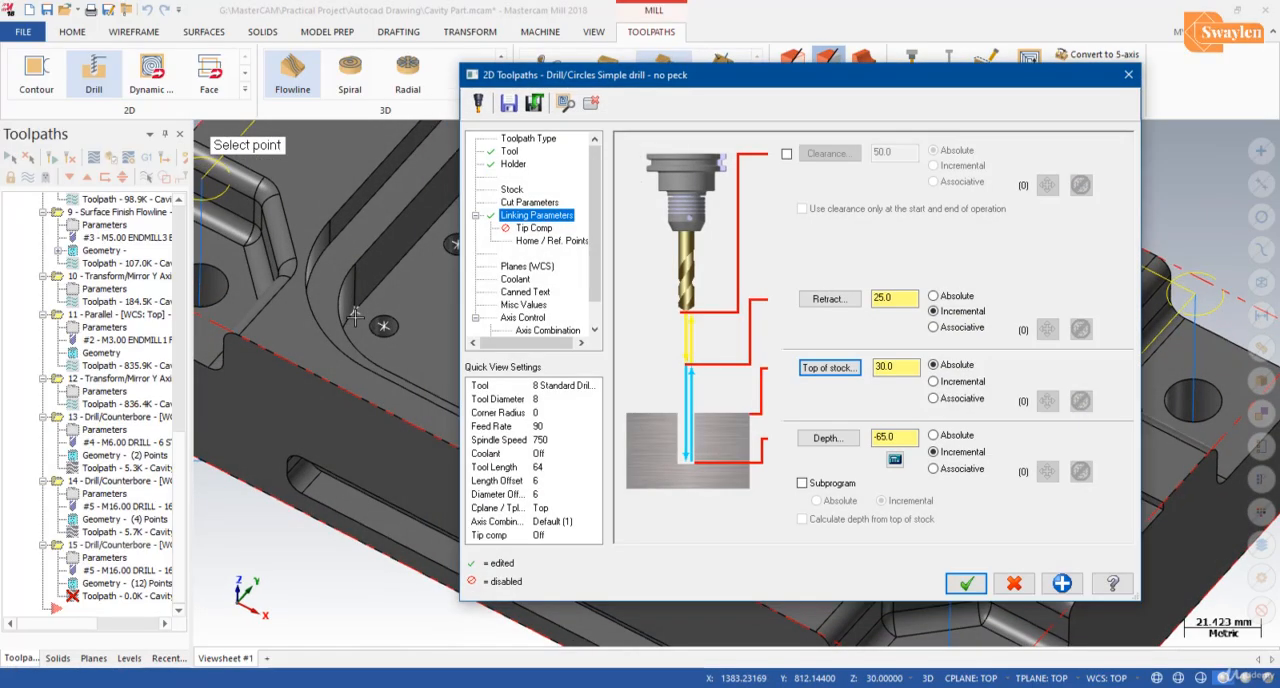
{"action": "left_click", "coordinate": [965, 583]}
{"action": "scroll", "coordinate": [376, 378], "scroll_direction": "down", "scroll_amount": 3}
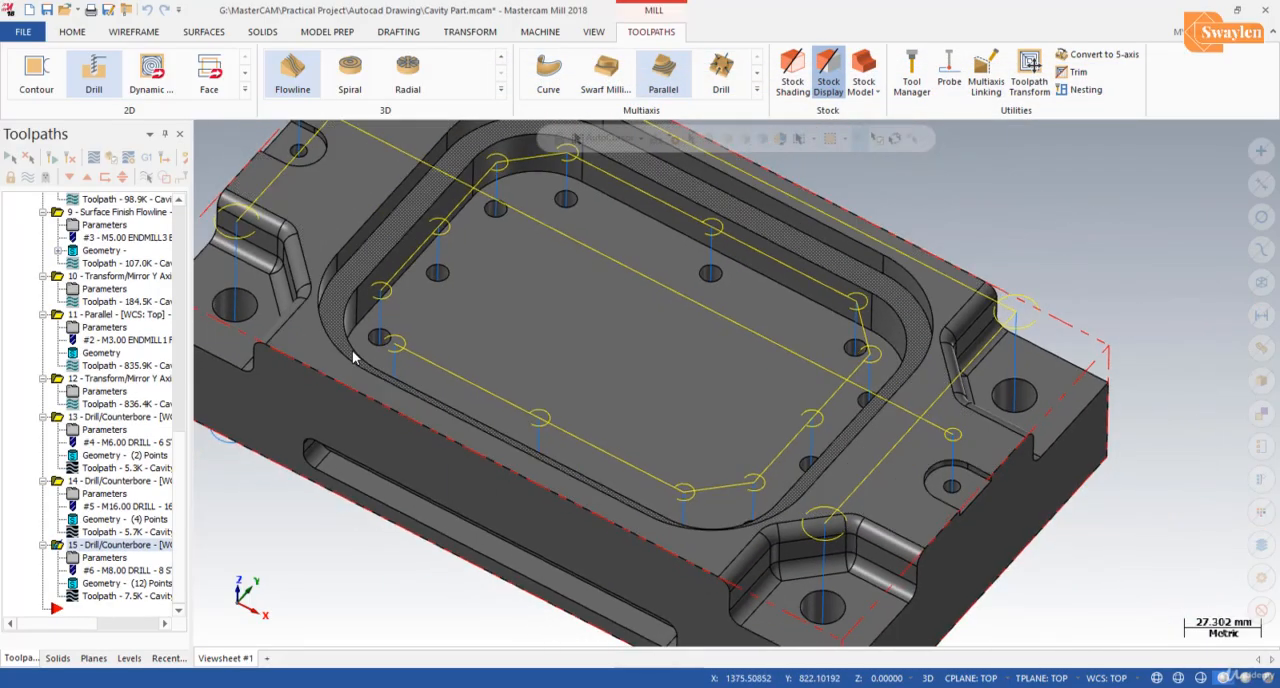
Step: Display the toolpaths of all operations together on the cavity part and set the isometric view
{"action": "scroll", "coordinate": [560, 412], "scroll_direction": "down", "scroll_amount": 2}
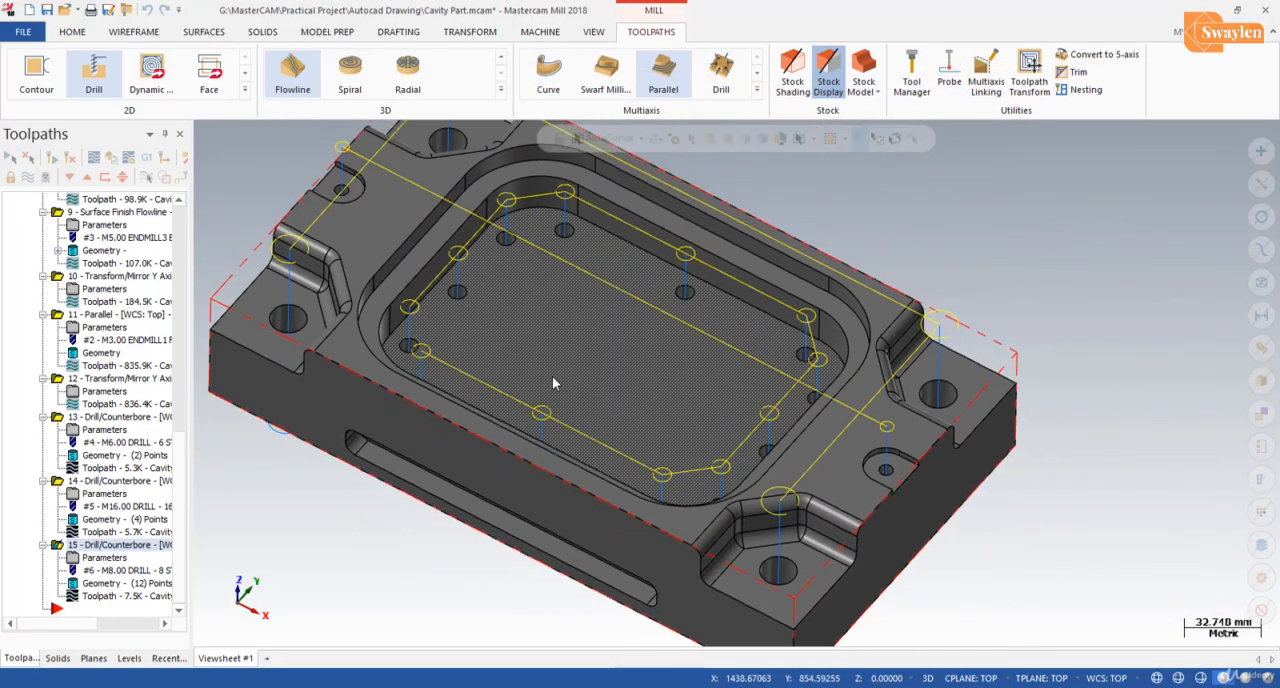
{"action": "scroll", "coordinate": [703, 355], "scroll_direction": "down", "scroll_amount": 1}
{"action": "mouse_move", "coordinate": [706, 421]}
{"action": "middle_mouse_down"}
{"action": "mouse_move", "coordinate": [691, 389]}
{"action": "mouse_move", "coordinate": [671, 394]}
{"action": "middle_mouse_up"}
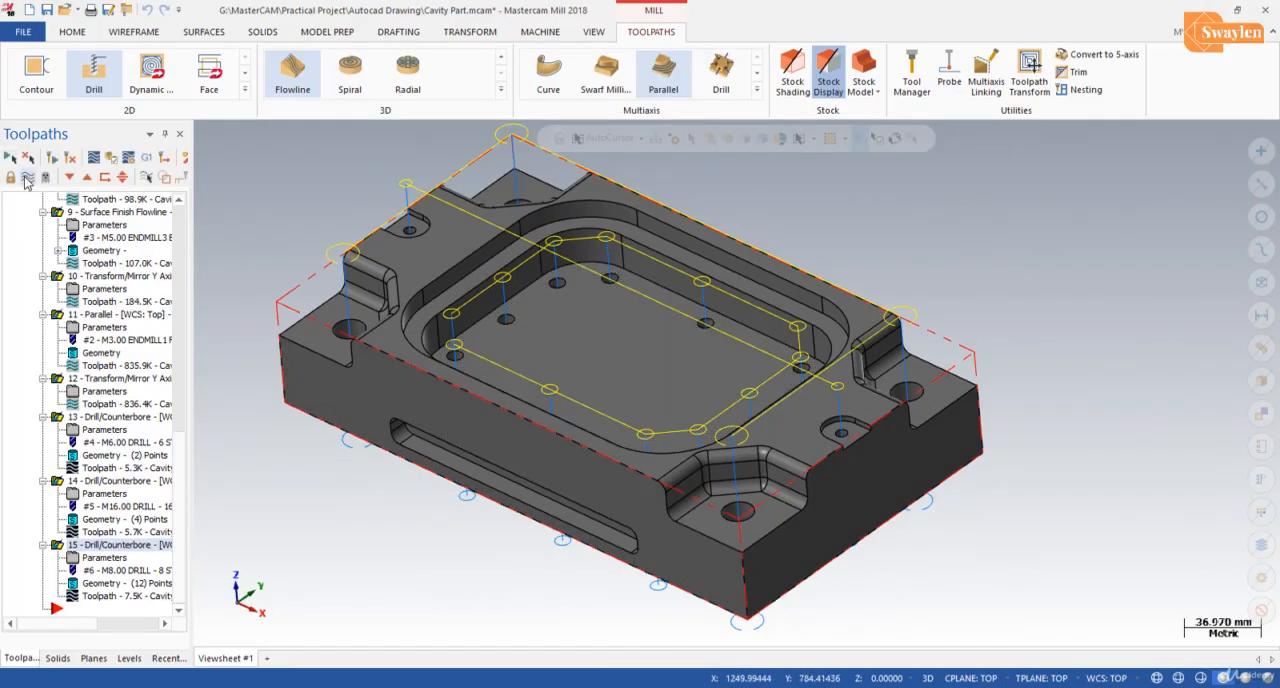
{"action": "left_click", "coordinate": [27, 178]}
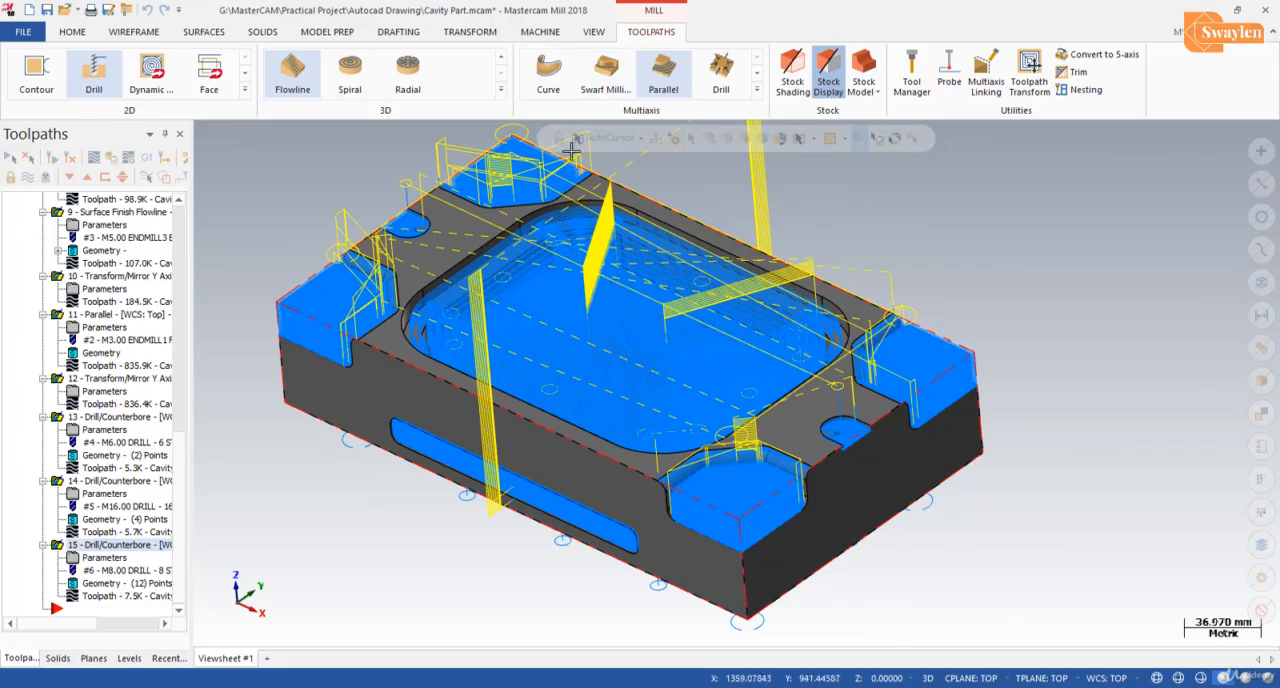
{"action": "left_click", "coordinate": [593, 31]}
{"action": "left_click", "coordinate": [229, 60]}
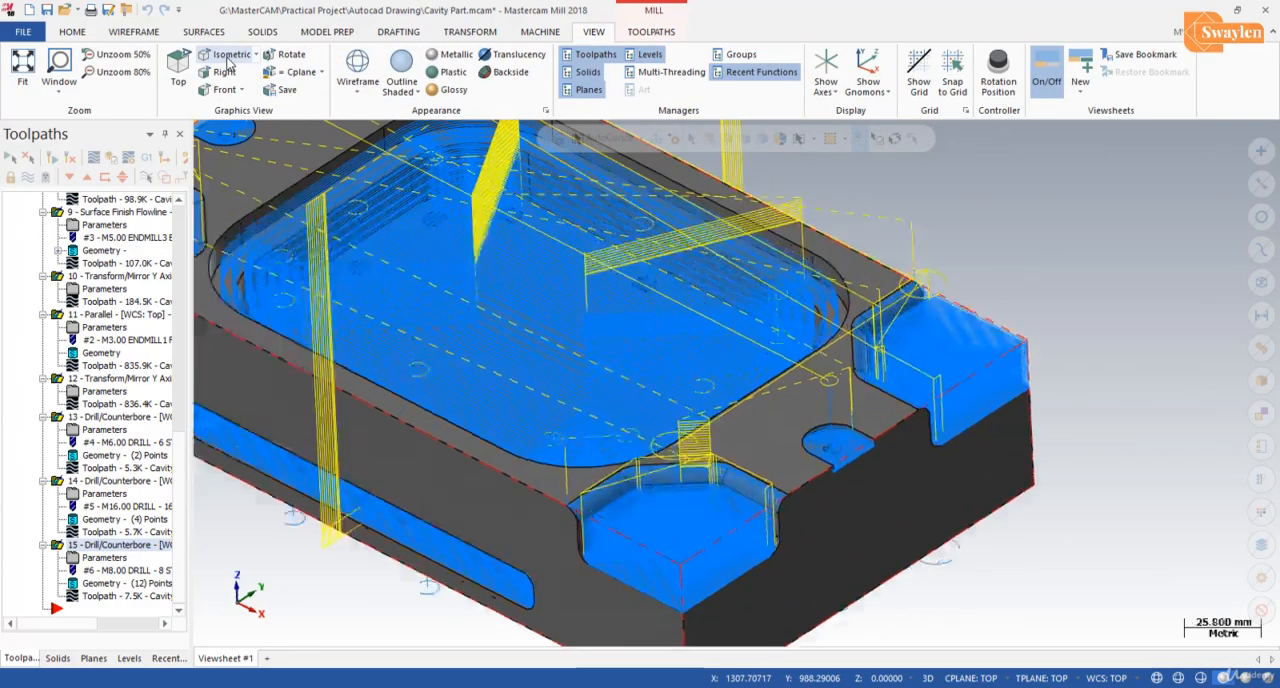
{"action": "scroll", "coordinate": [1085, 440], "scroll_direction": "down", "scroll_amount": 5}
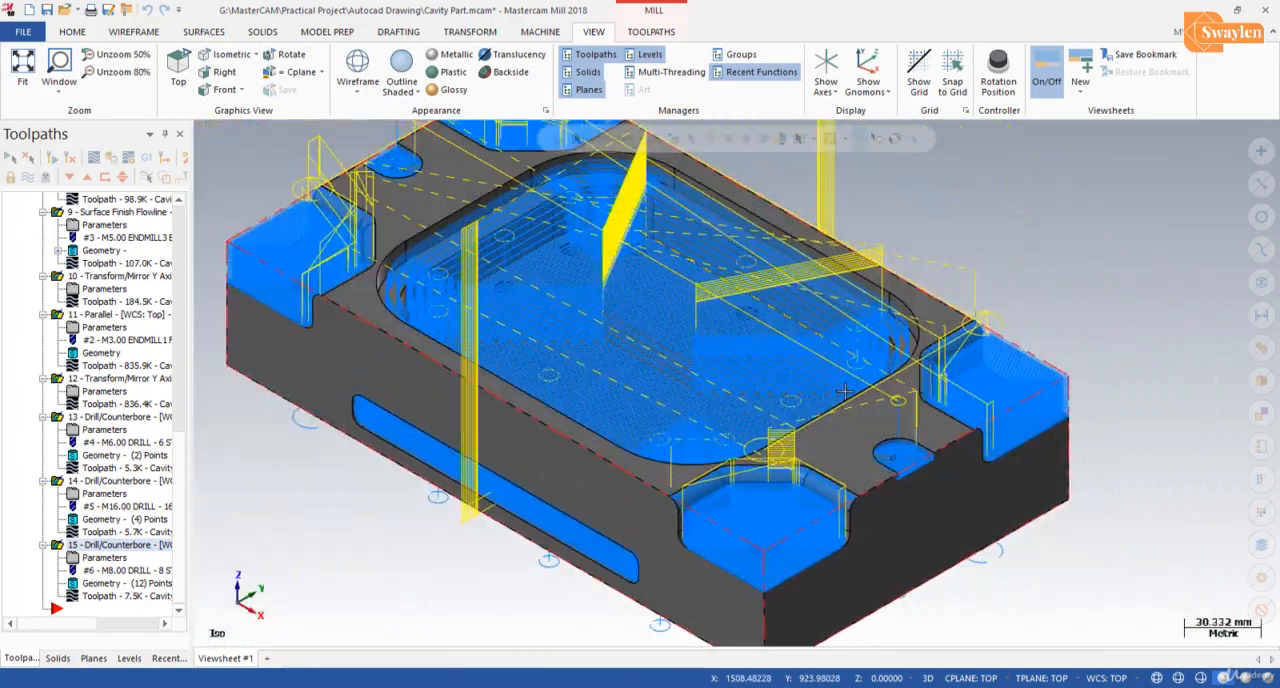
{"action": "scroll", "coordinate": [845, 391], "scroll_direction": "down", "scroll_amount": 1}
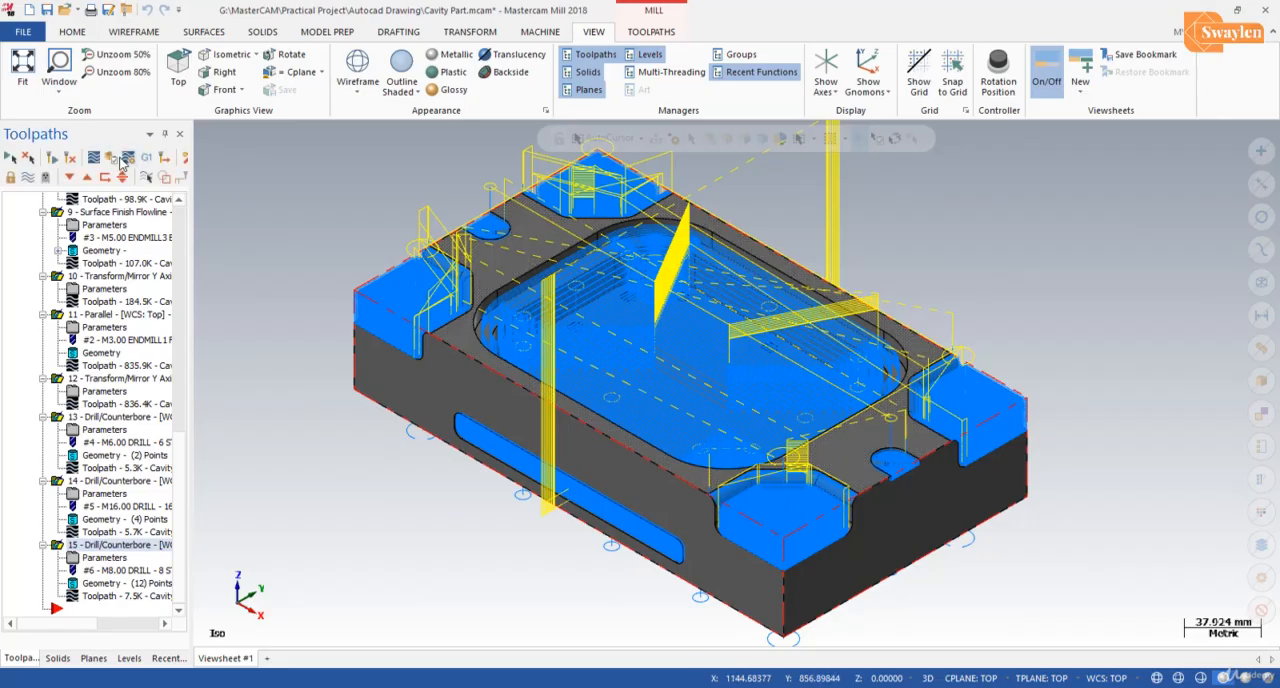
Step: Start verification of all operations, switch the simulator to machine simulation mode and hide the axes
{"action": "left_click", "coordinate": [112, 159]}
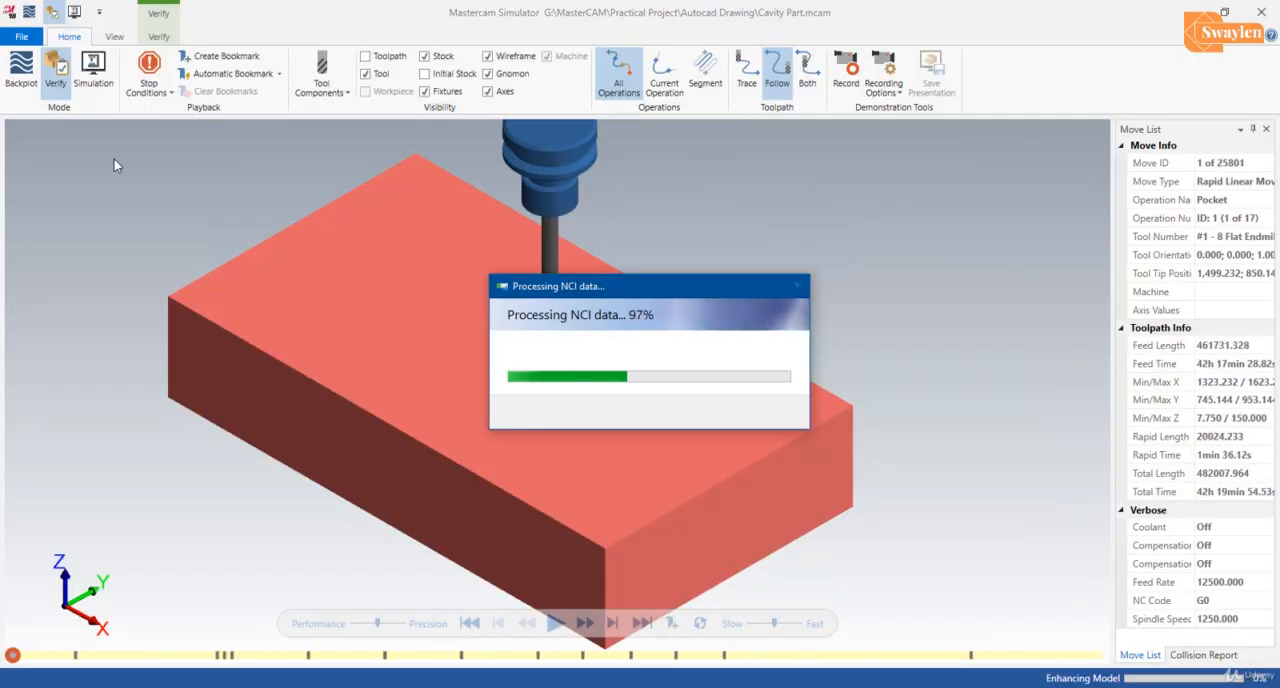
{"action": "left_click", "coordinate": [91, 70]}
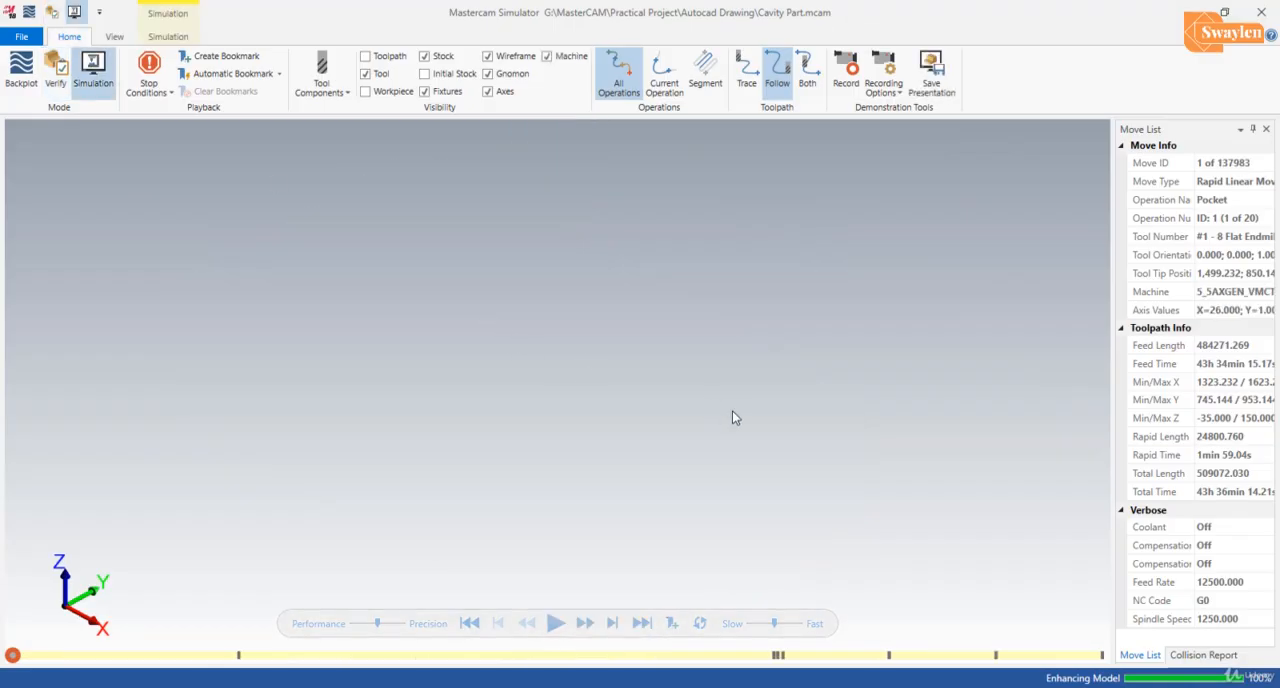
{"action": "scroll", "coordinate": [737, 452], "scroll_direction": "down", "scroll_amount": 4}
{"action": "scroll", "coordinate": [491, 384], "scroll_direction": "up", "scroll_amount": 5}
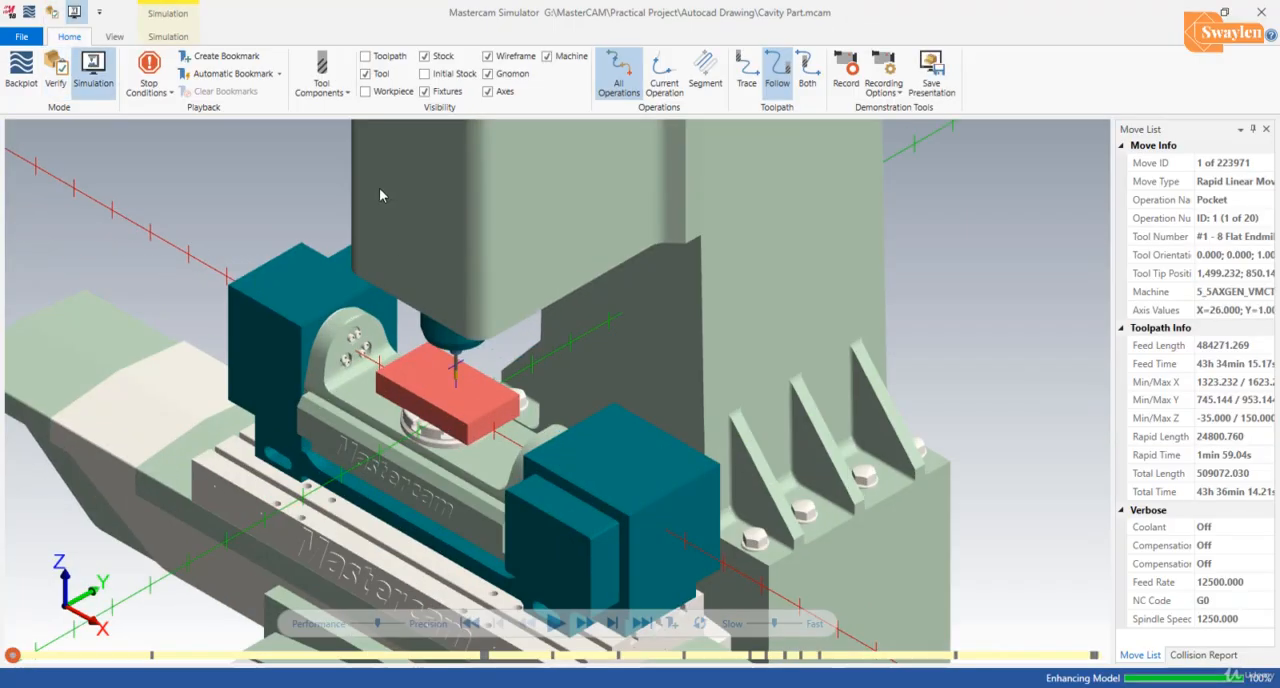
{"action": "left_click", "coordinate": [488, 91]}
{"action": "scroll", "coordinate": [385, 333], "scroll_direction": "up", "scroll_amount": 3}
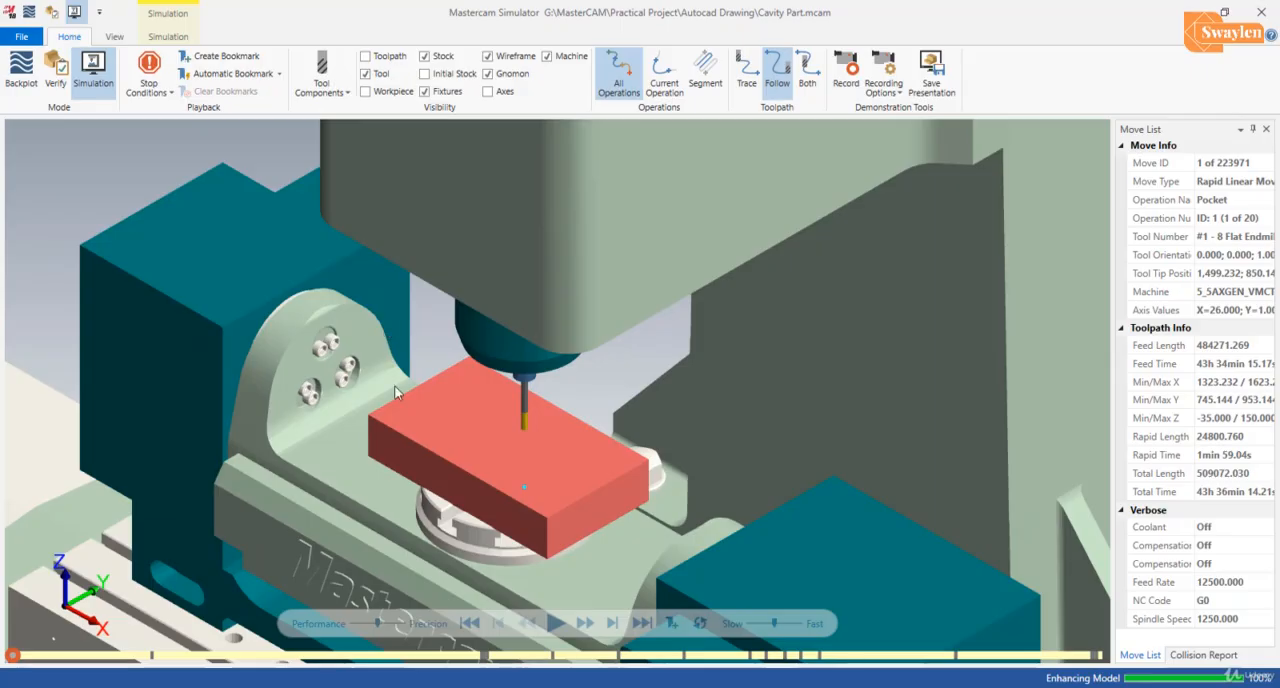
Step: Play the machine simulation of all operations through to the last drilling move and close the simulator
{"action": "left_click", "coordinate": [555, 623]}
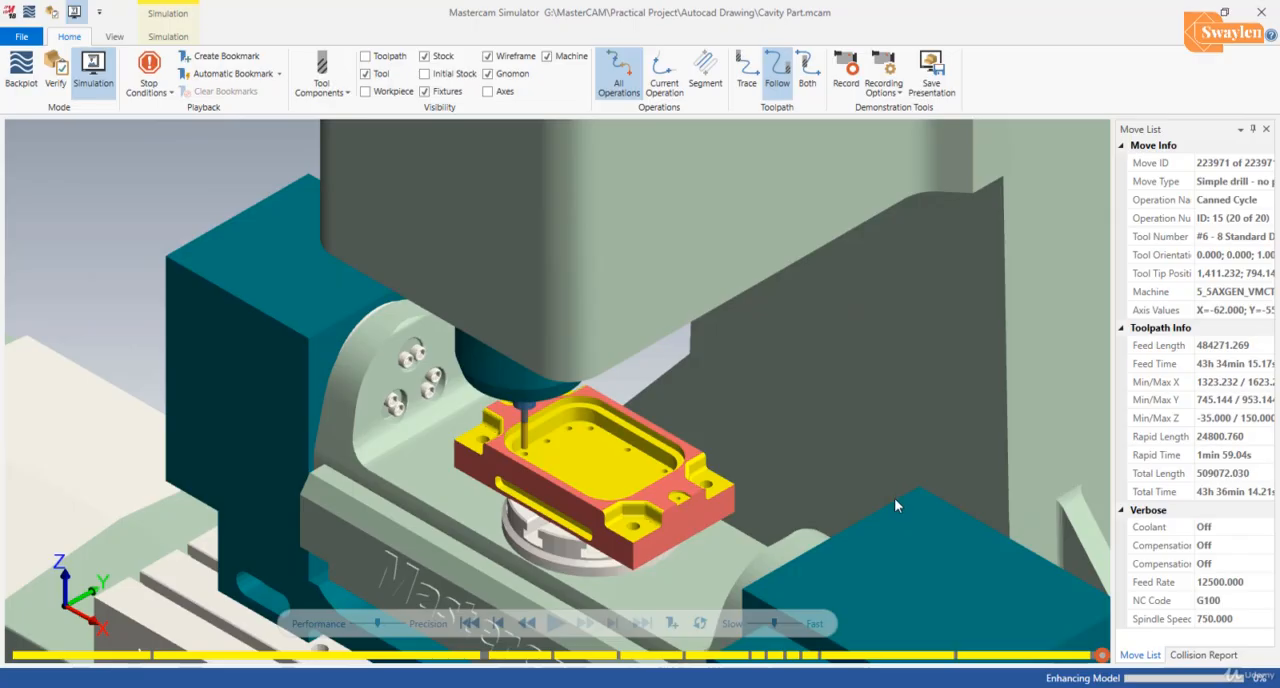
{"action": "mouse_move", "coordinate": [808, 507]}
{"action": "middle_mouse_down"}
{"action": "mouse_move", "coordinate": [800, 486]}
{"action": "mouse_move", "coordinate": [831, 506]}
{"action": "mouse_move", "coordinate": [807, 501]}
{"action": "middle_mouse_up"}
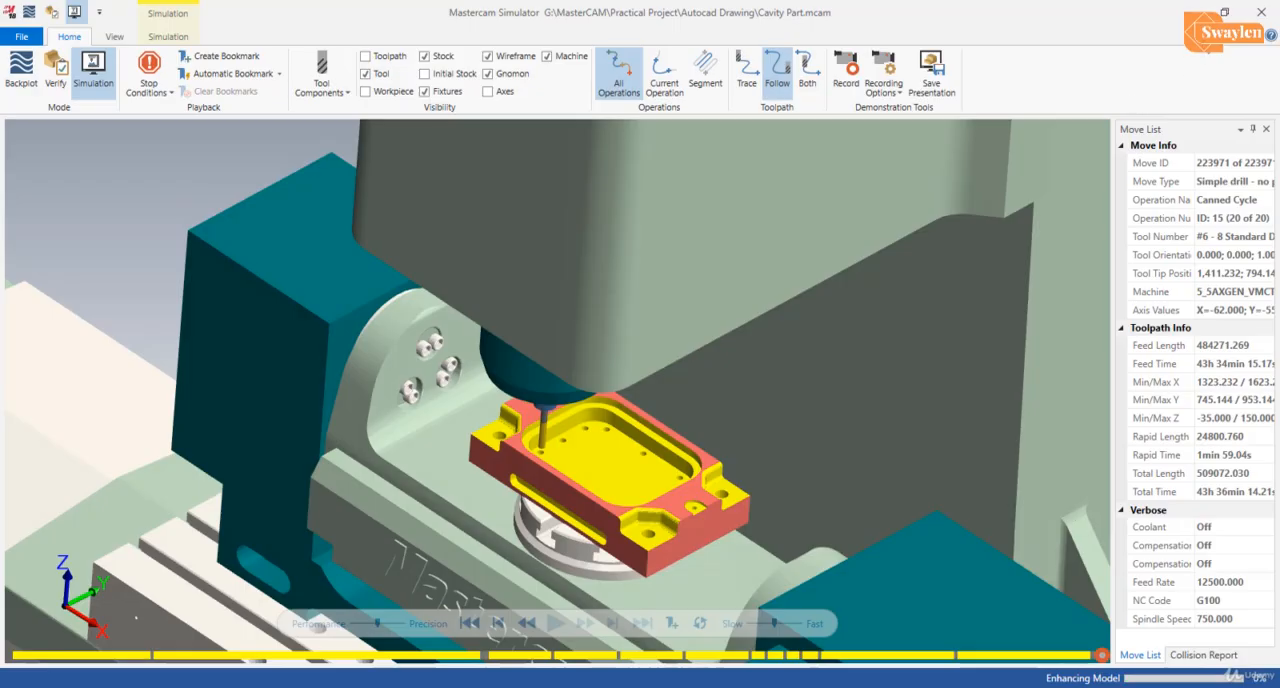
{"action": "left_click", "coordinate": [1261, 12]}
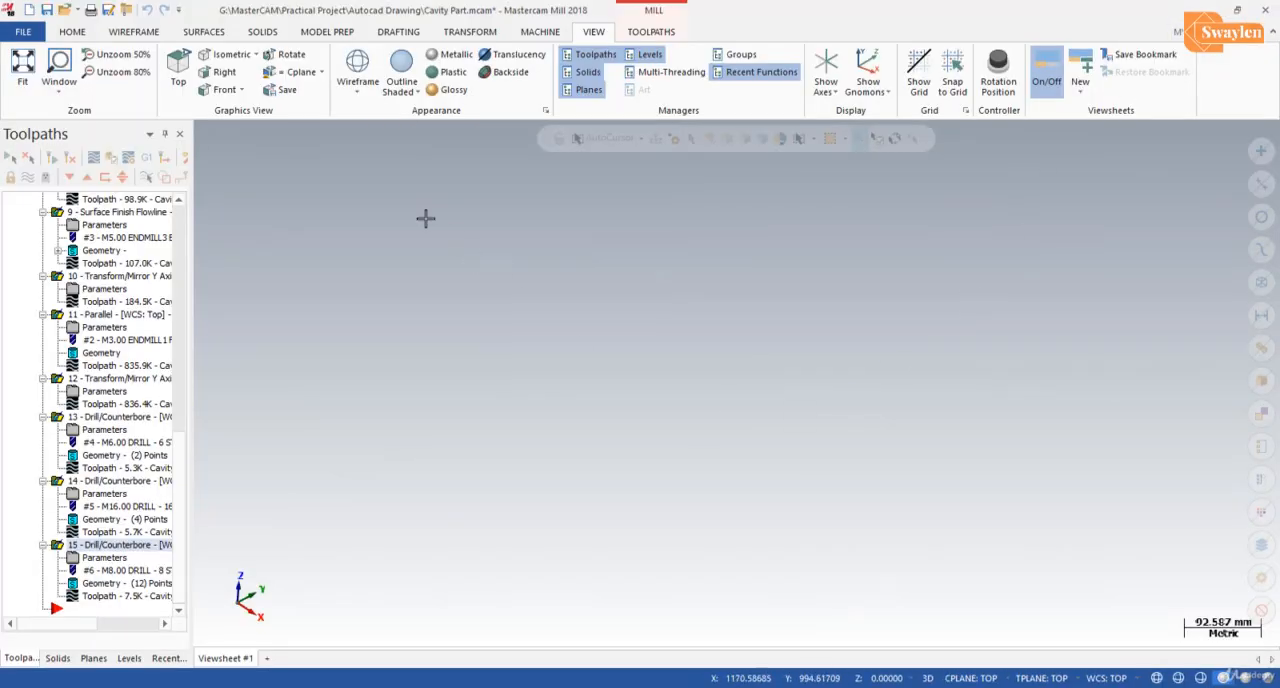
{"action": "left_click", "coordinate": [22, 62]}
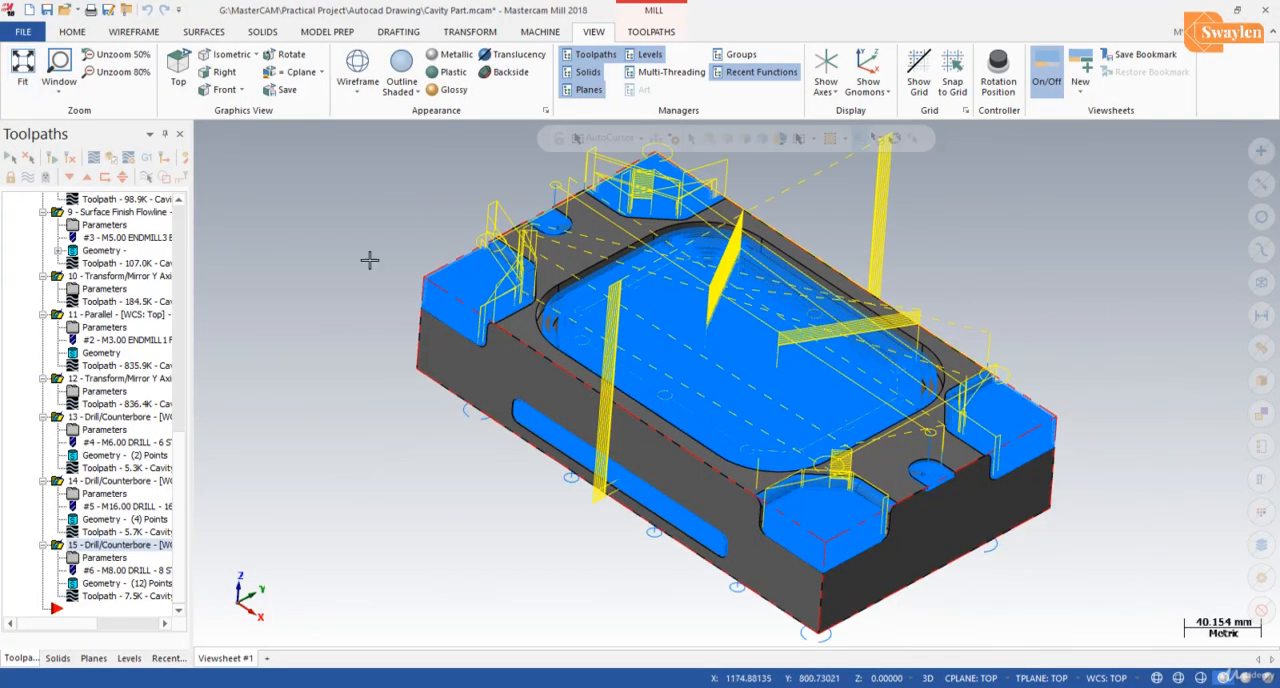
{"action": "scroll", "coordinate": [838, 240], "scroll_direction": "up", "scroll_amount": 1}
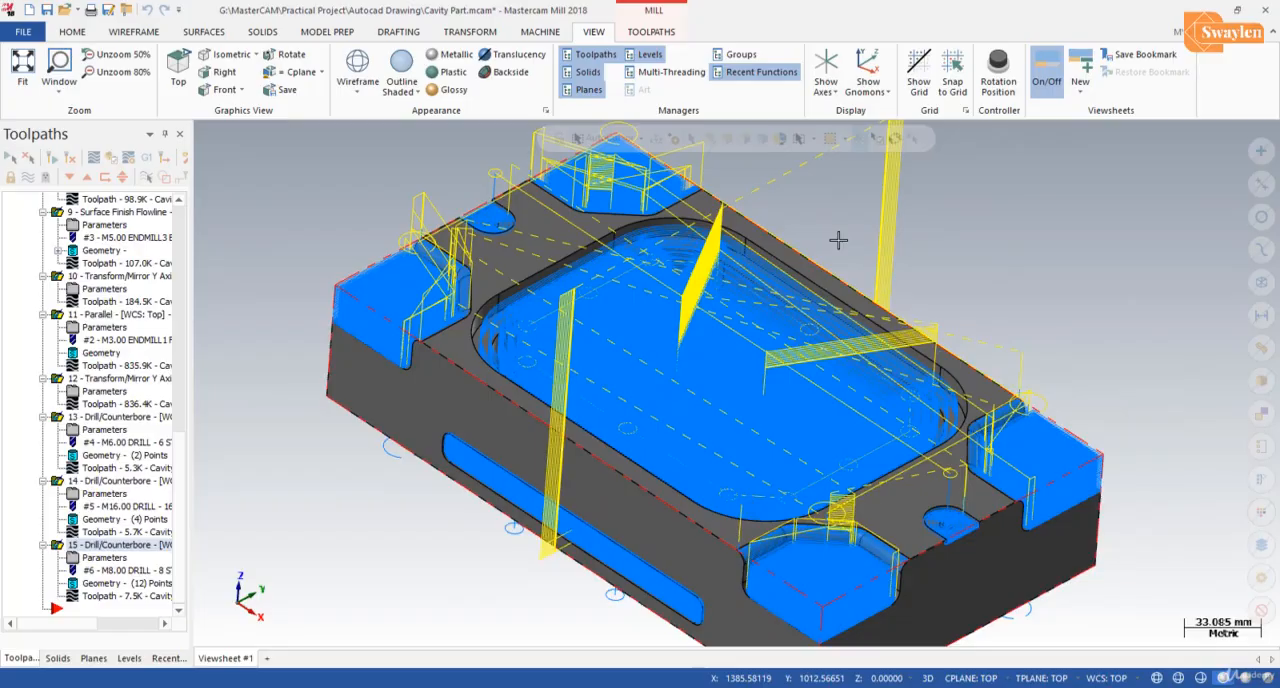